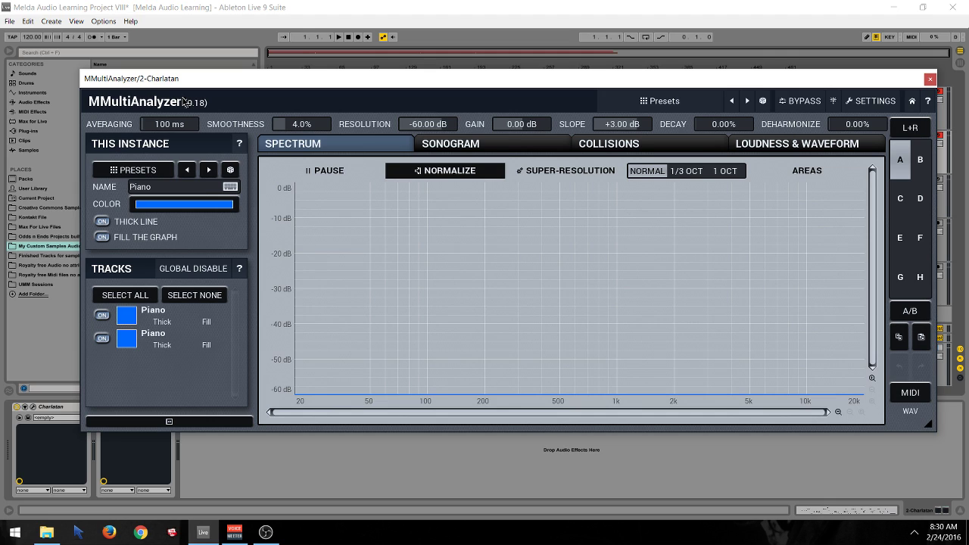
# Copy the MMultiAnalyzer device from the Iowa Piano track onto the deputy64 track, and open its window below the MIDI tracks
pyautogui.click(930, 79)
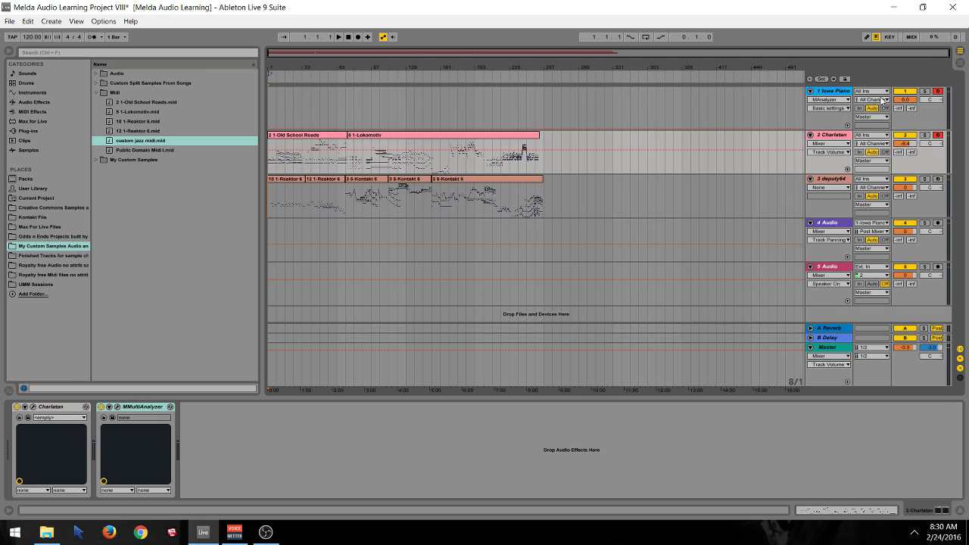
pyautogui.click(835, 93)
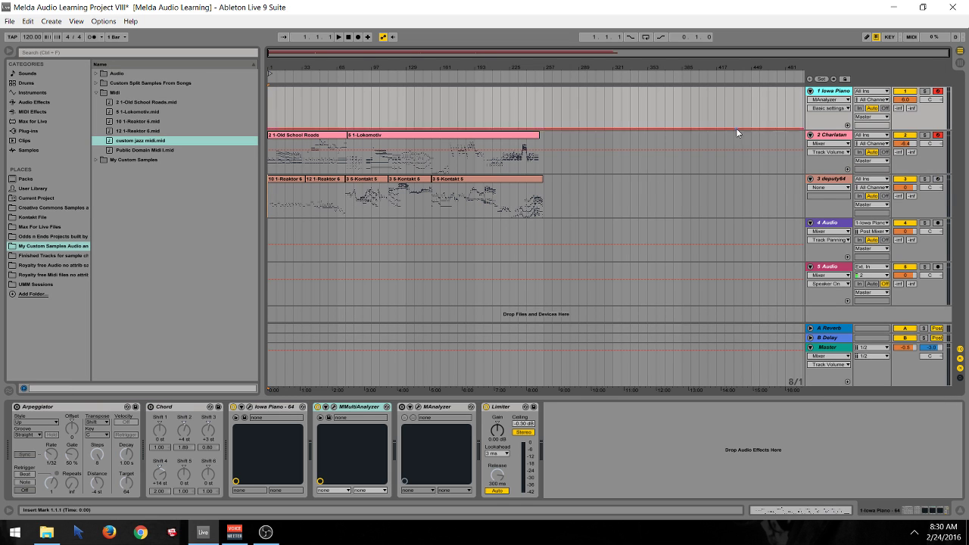
pyautogui.rightClick(350, 411)
pyautogui.click(363, 423)
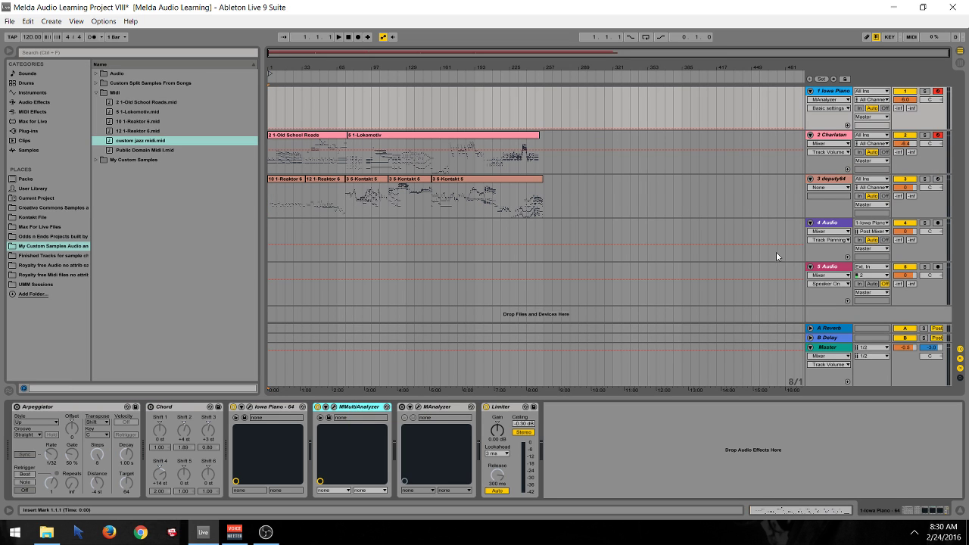
pyautogui.click(836, 180)
pyautogui.rightClick(126, 425)
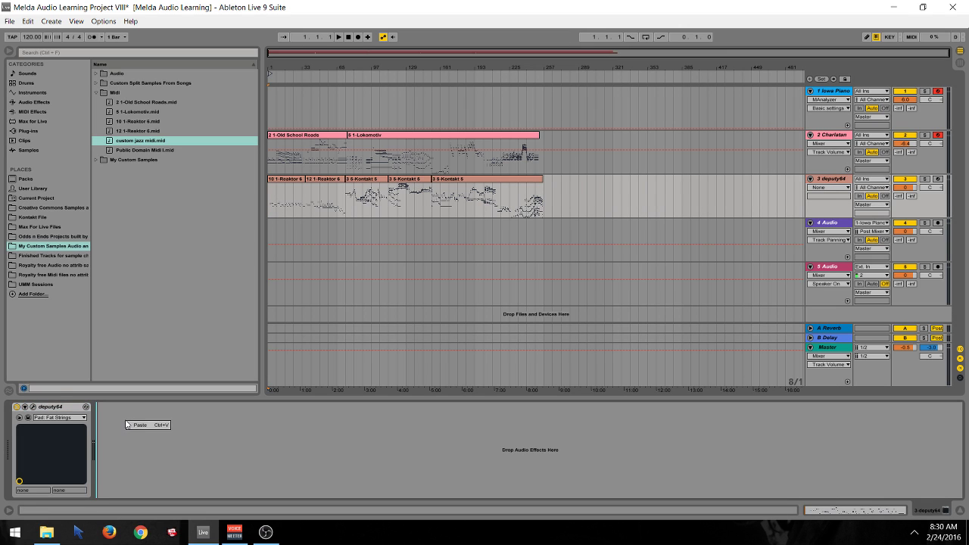
pyautogui.click(118, 407)
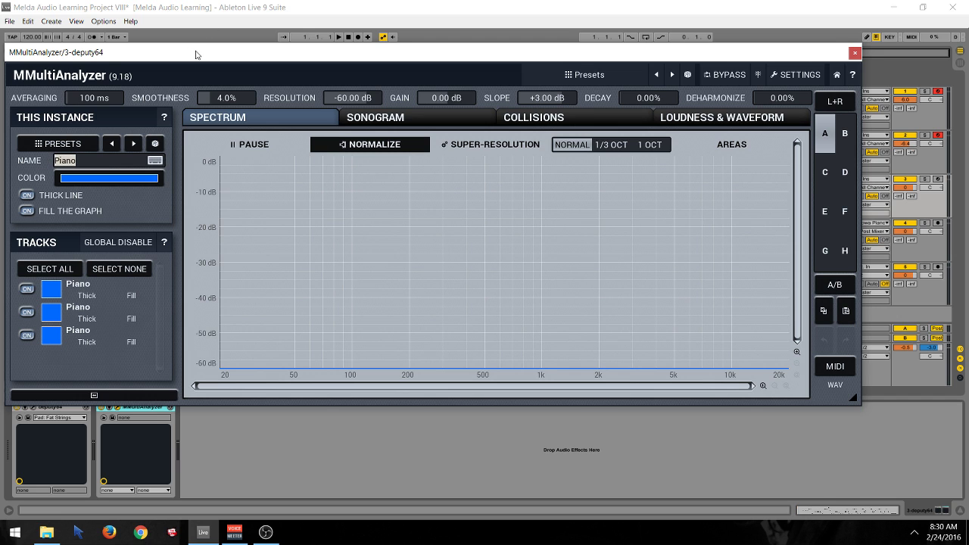
pyautogui.moveTo(195, 55); pyautogui.dragTo(241, 250)
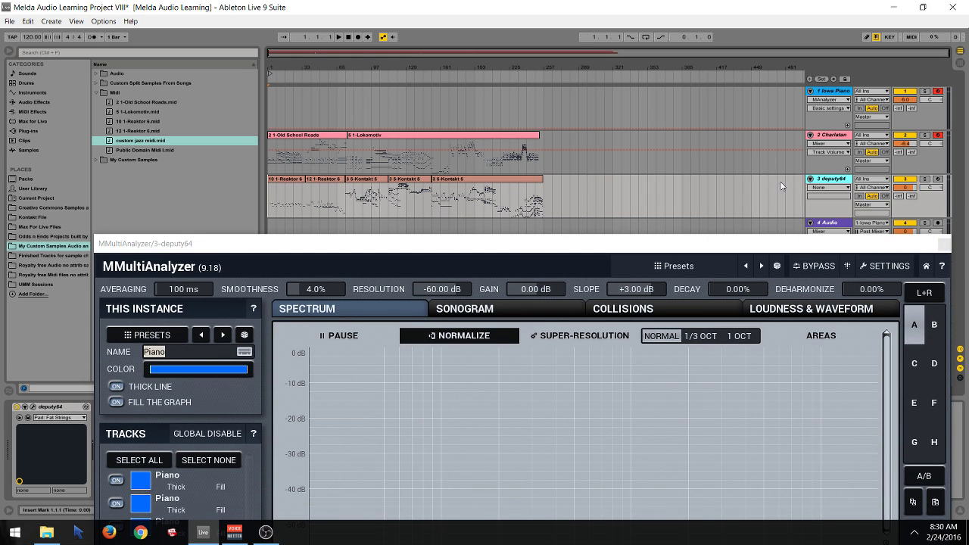
# Start playback from the beginning of the arrangement and solo the deputy64 track to watch its spectrum
pyautogui.click(34, 407)
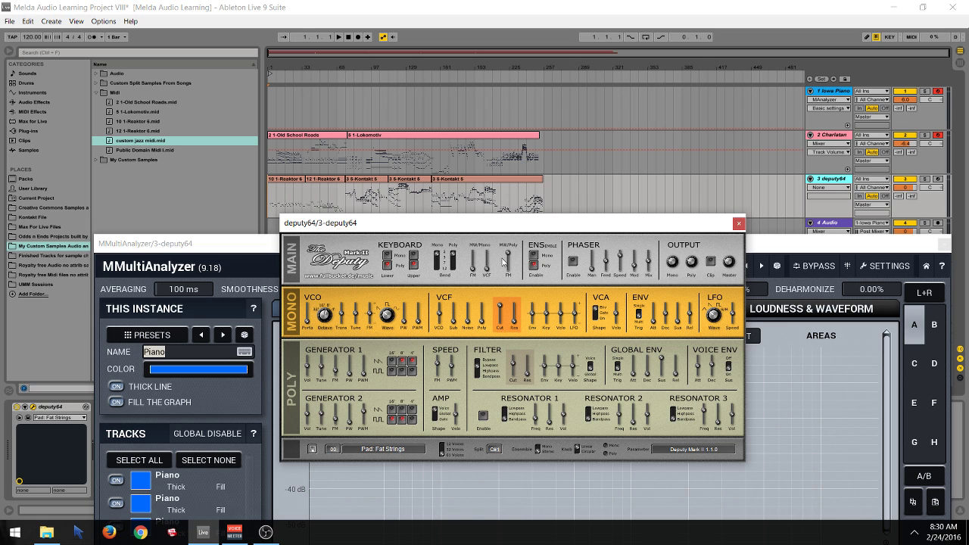
pyautogui.click(738, 223)
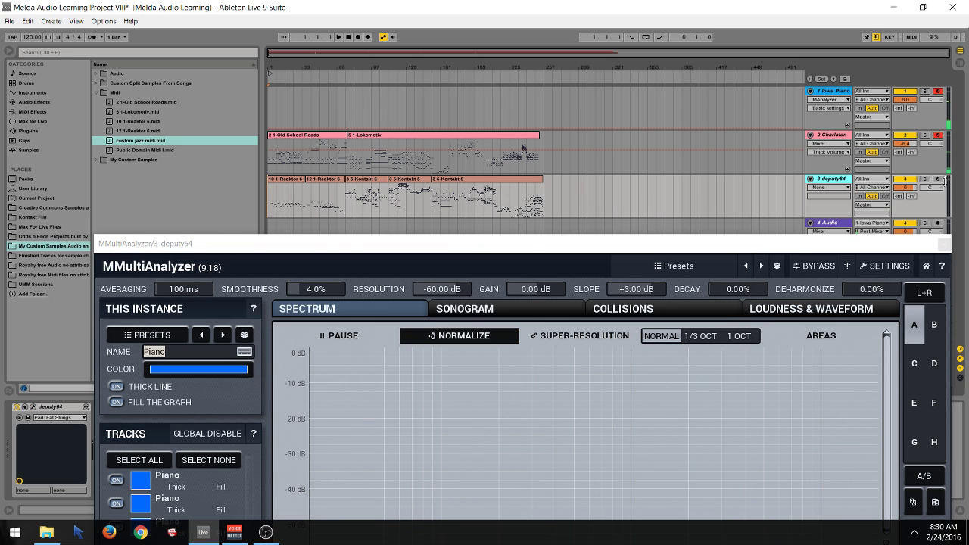
pyautogui.click(339, 36)
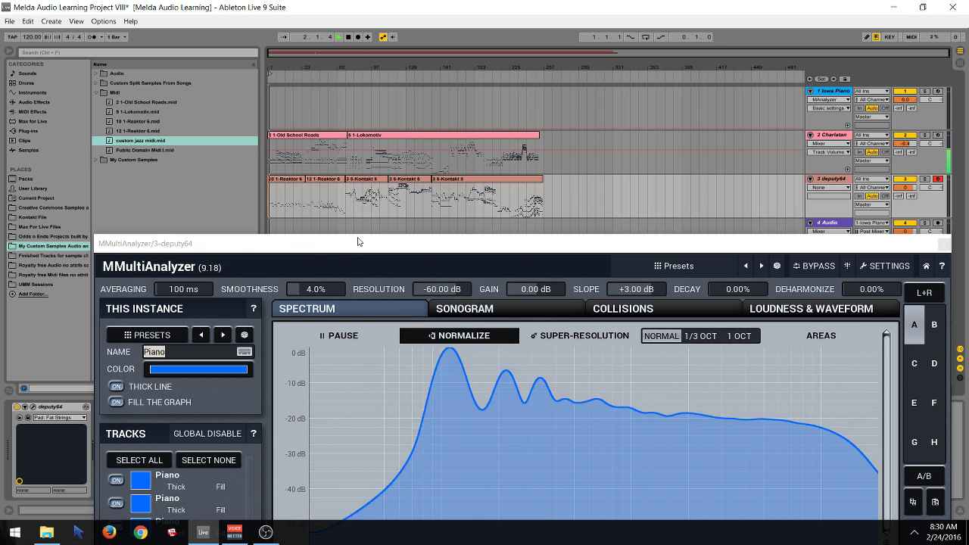
pyautogui.click(925, 179)
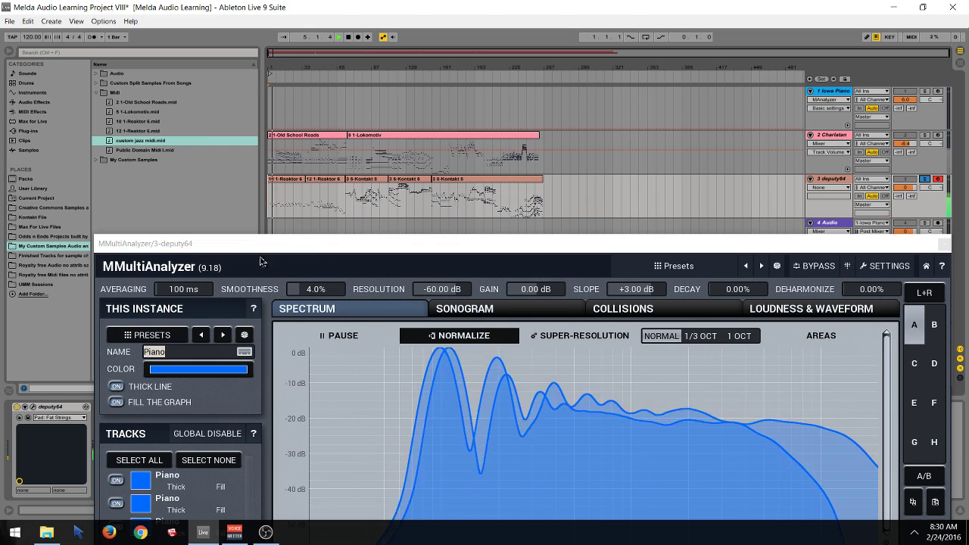
pyautogui.click(455, 209)
# Load the "Poly: Alto Aaah" preset in the deputy64 synth
pyautogui.click(33, 408)
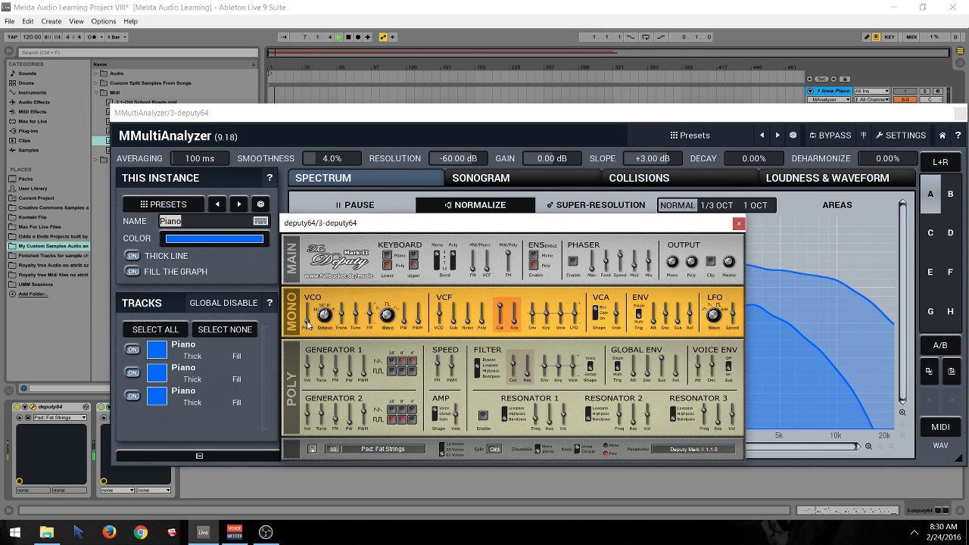
pyautogui.click(372, 448)
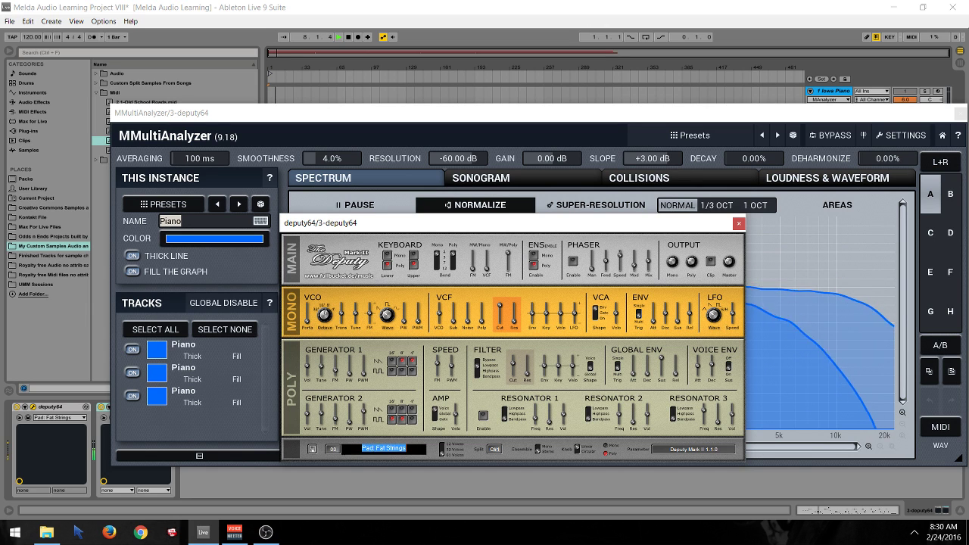
pyautogui.click(372, 449)
pyautogui.click(371, 449)
pyautogui.click(371, 448)
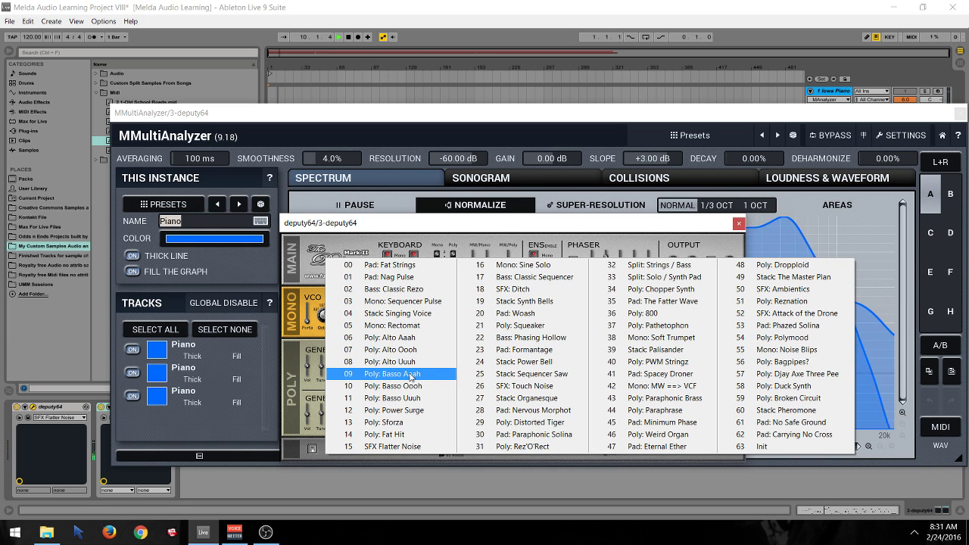
pyautogui.click(417, 340)
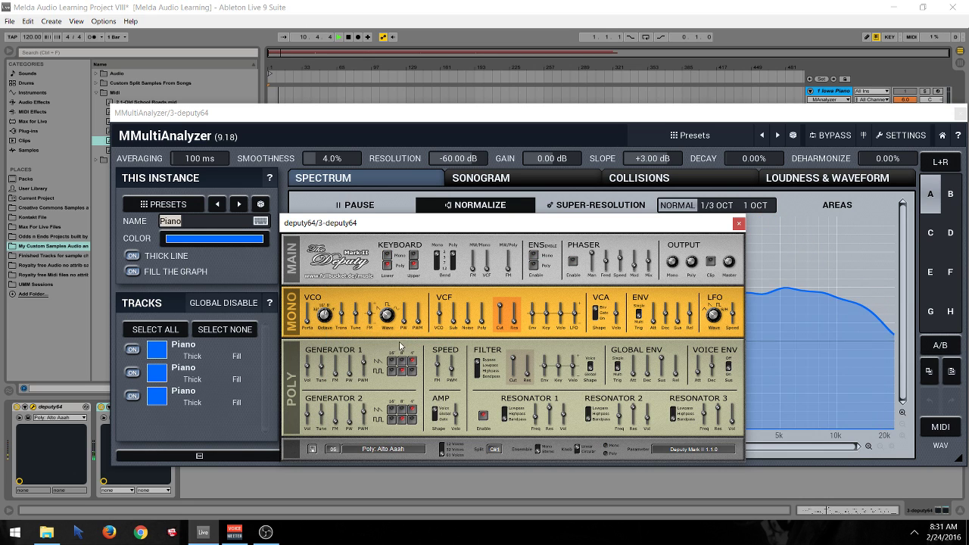
# Set the deputy64 synth's Voice Env Decay to 25% and take the deputy64 track out of solo
pyautogui.click(345, 449)
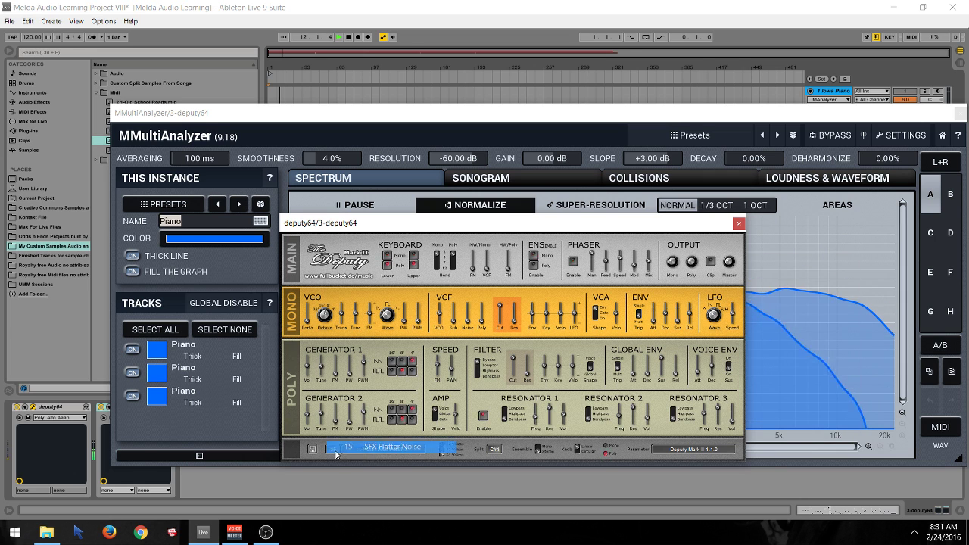
pyautogui.click(722, 237)
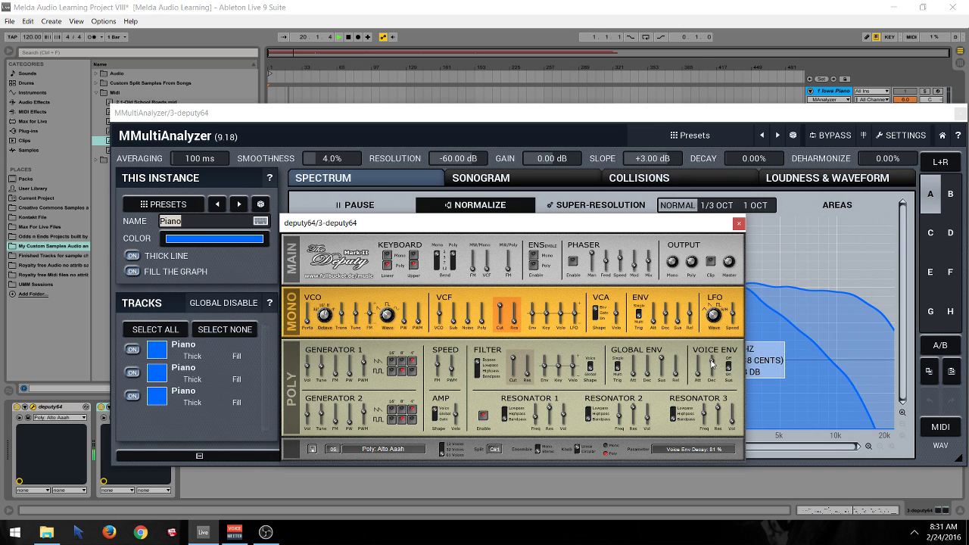
pyautogui.scroll(3, 712, 372)
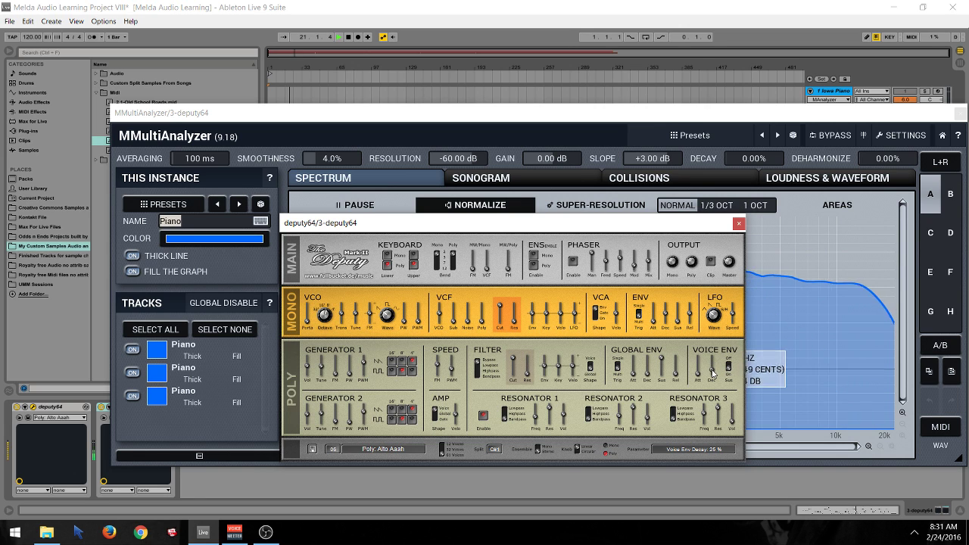
pyautogui.click(739, 223)
pyautogui.click(961, 113)
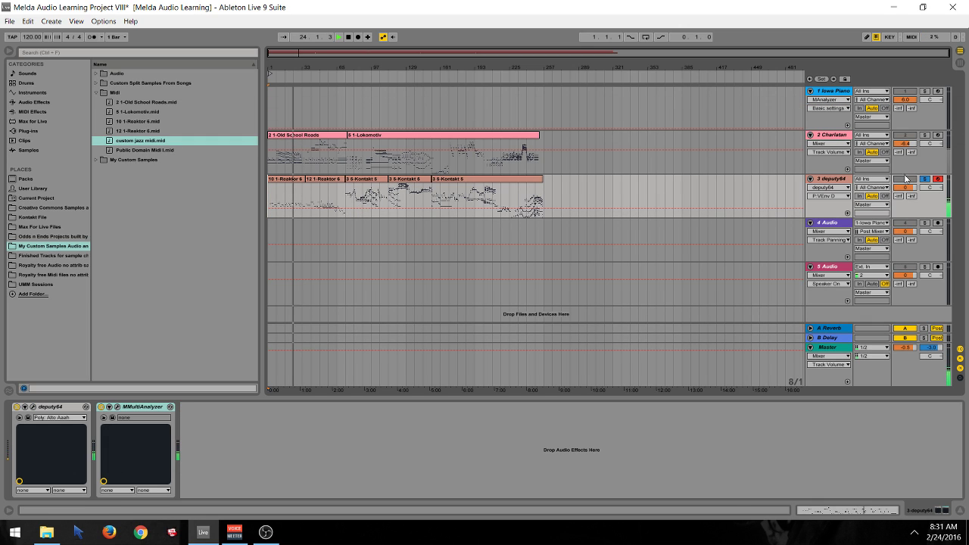
pyautogui.click(929, 178)
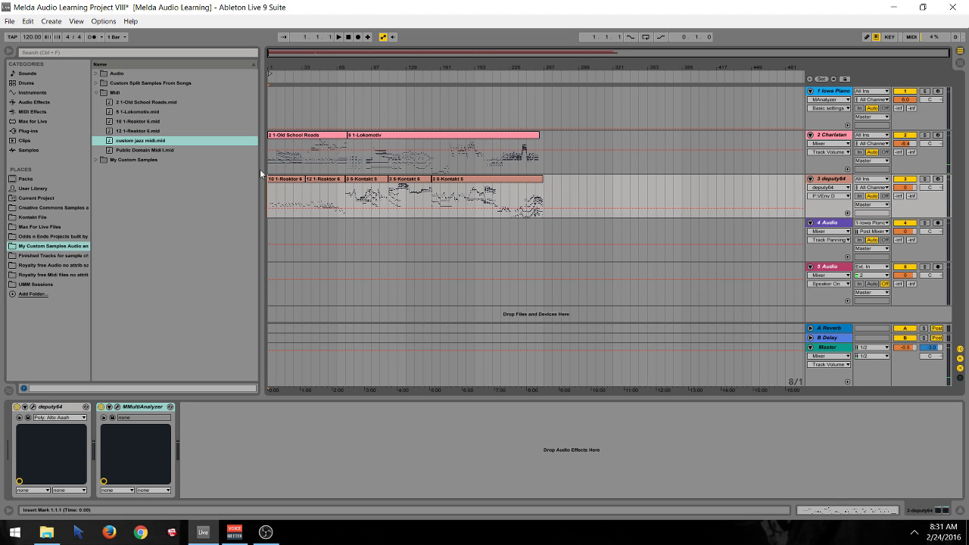
# Rename the MMultiAnalyzer instance on the deputy64 track as Voice
pyautogui.click(832, 138)
pyautogui.click(831, 180)
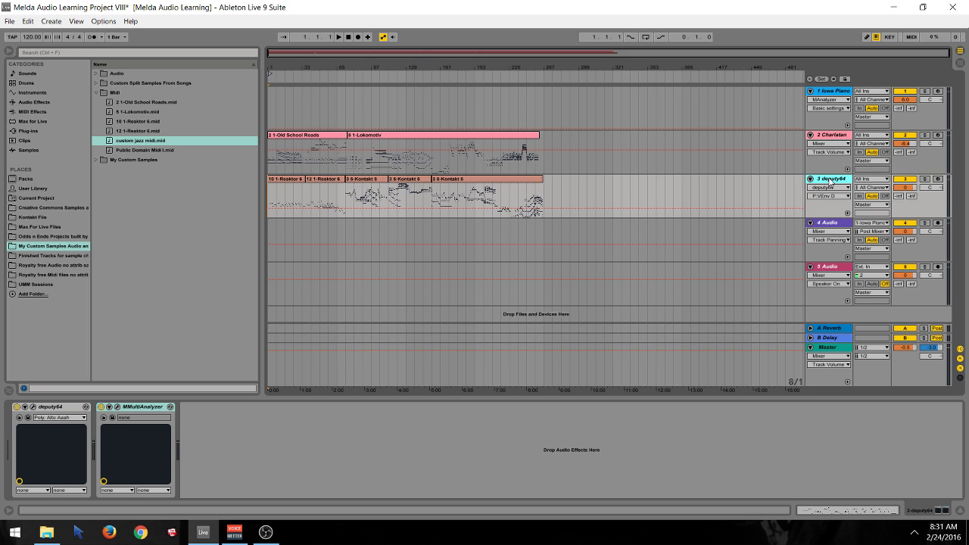
pyautogui.click(836, 92)
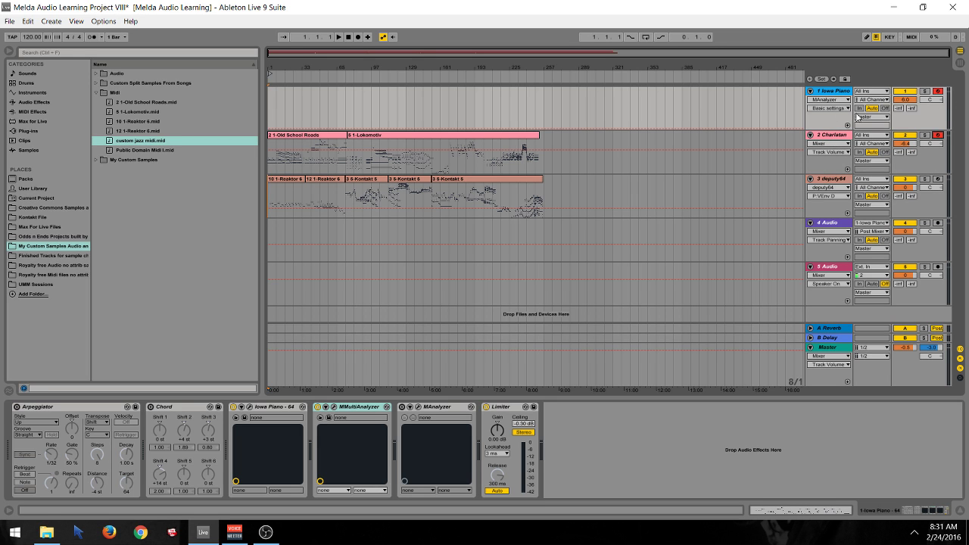
pyautogui.click(836, 180)
pyautogui.click(149, 410)
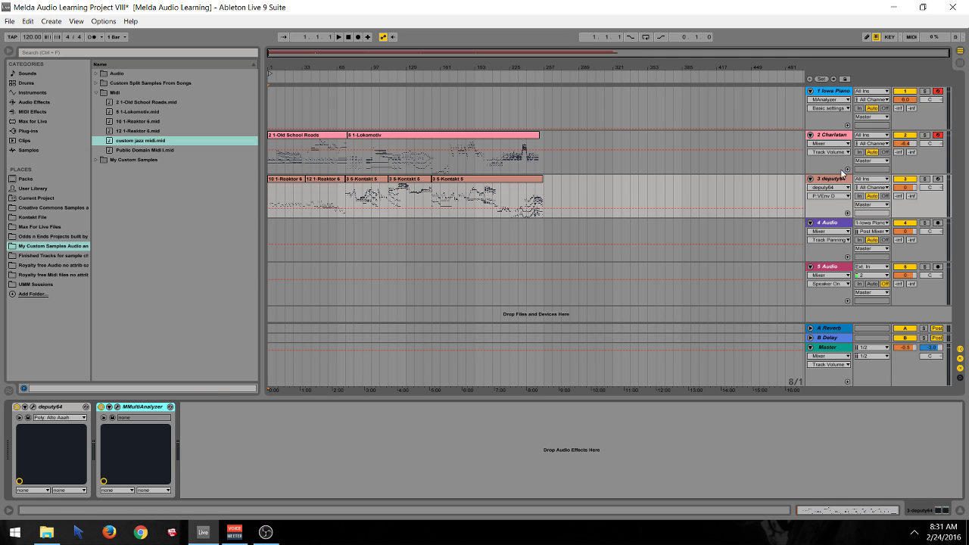
pyautogui.click(118, 408)
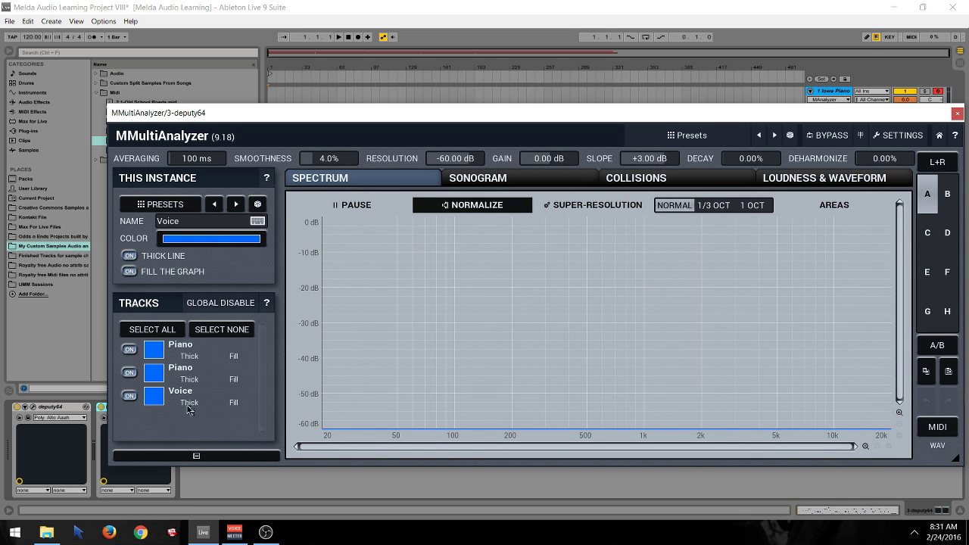
pyautogui.click(956, 114)
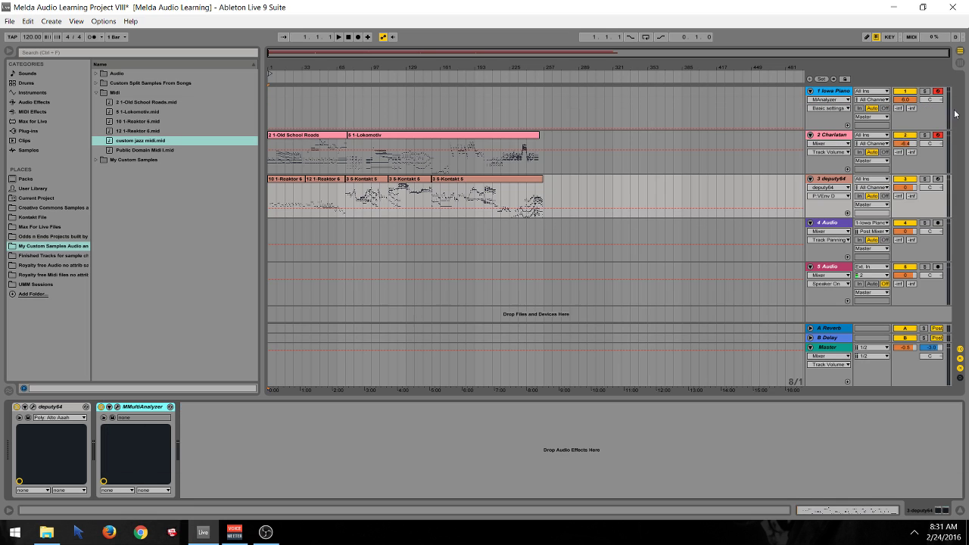
# Rename the Charlatan track's MMultiAnalyzer instance as Synth and change its color to bright green
pyautogui.click(831, 134)
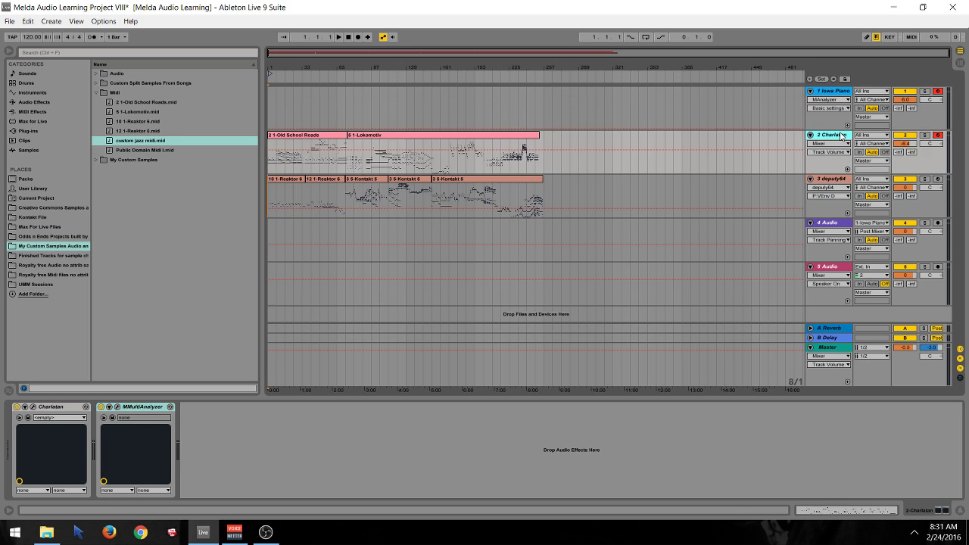
pyautogui.click(117, 407)
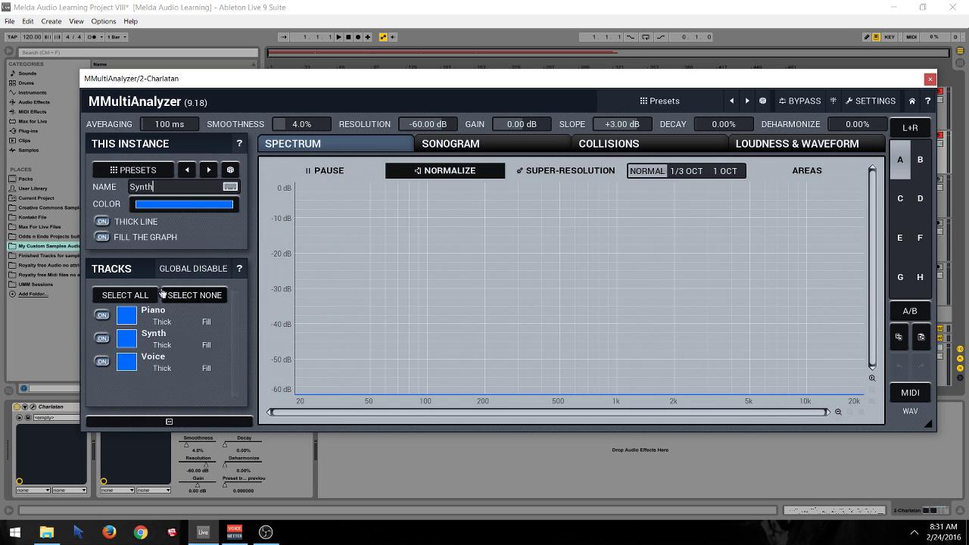
pyautogui.click(126, 346)
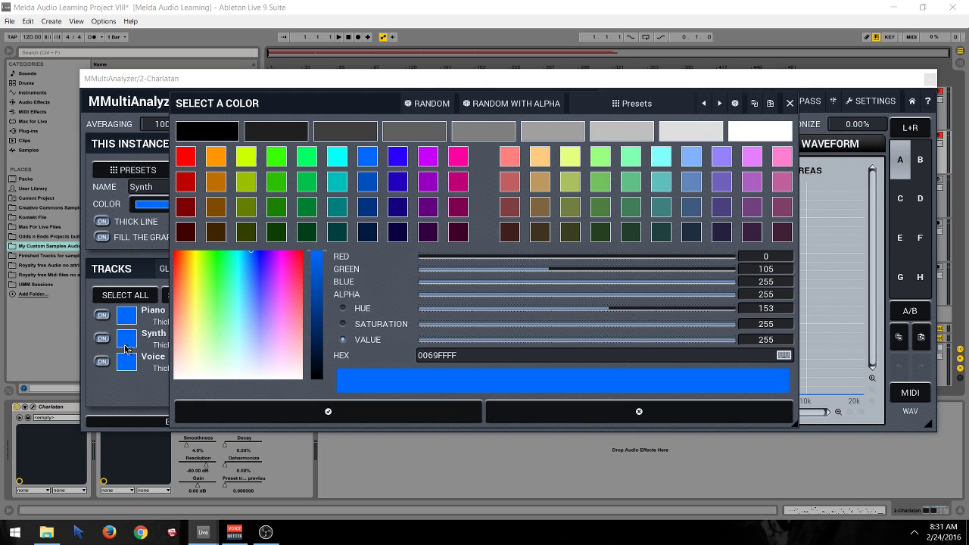
pyautogui.click(278, 160)
pyautogui.click(396, 411)
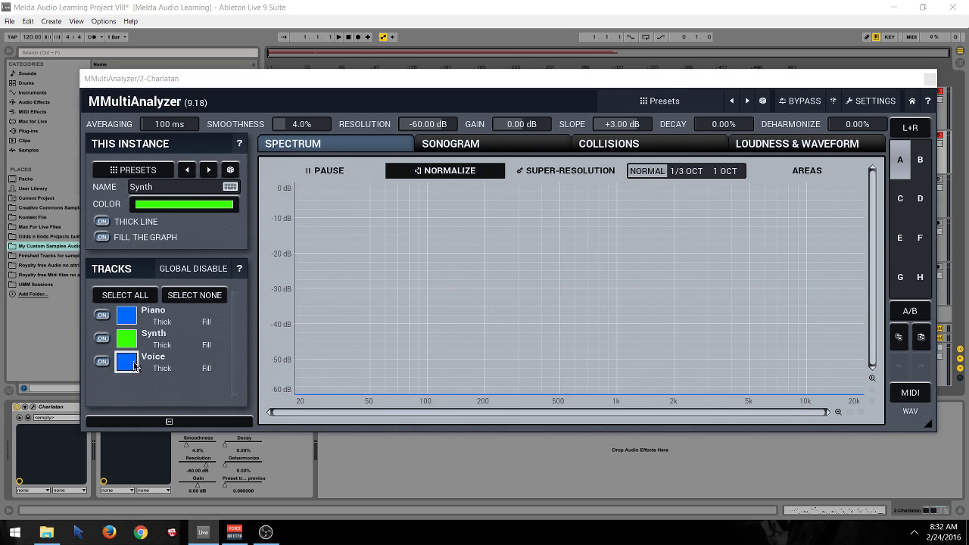
# Change the Voice track's color to bright red in the analyzer's track list
pyautogui.click(127, 362)
pyautogui.click(186, 156)
pyautogui.click(413, 409)
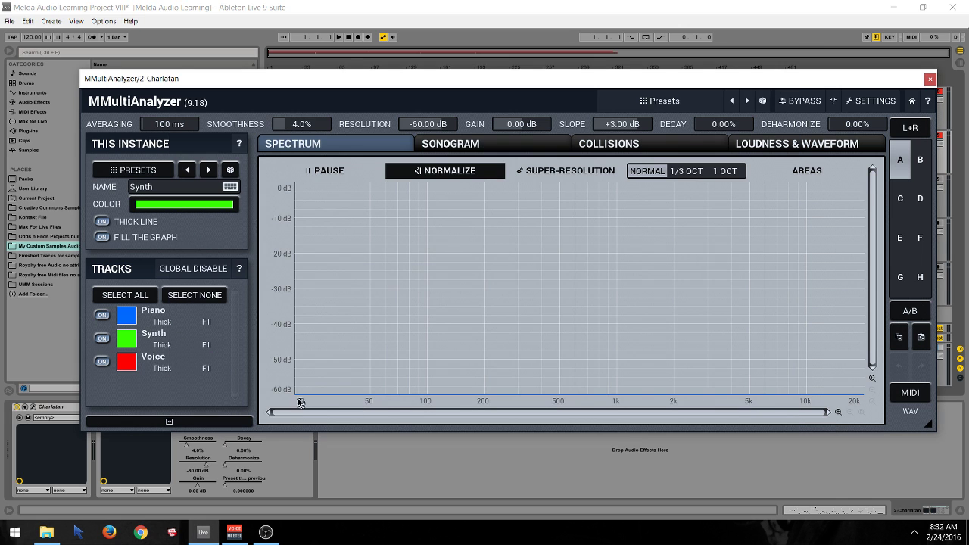
# Examine where the Piano and Synth spectra overlap while both sound, and reopen the Charlatan track's analyzer
pyautogui.press('space')
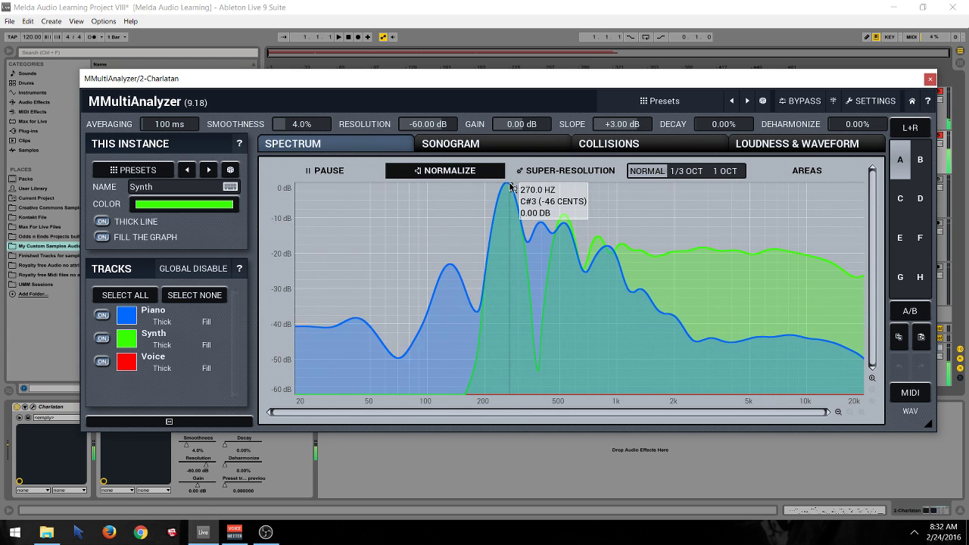
pyautogui.moveTo(509, 186)
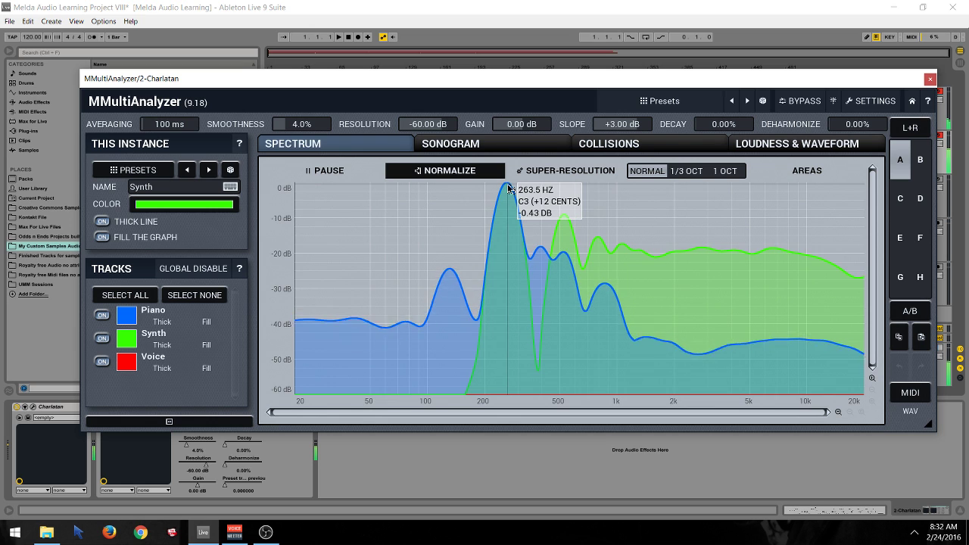
pyautogui.click(931, 80)
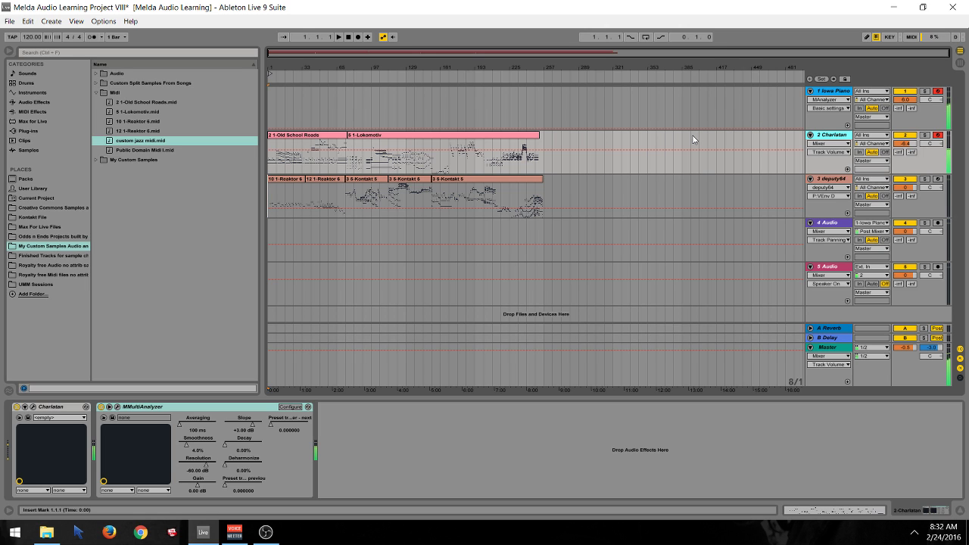
pyautogui.click(118, 408)
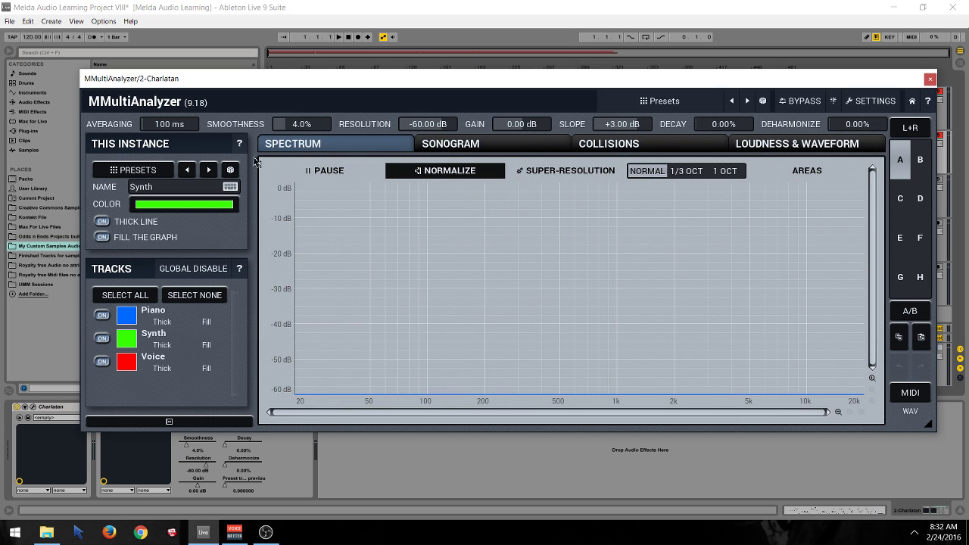
# Examine the Piano and Synth signals in the sonogram view, and switch the analyzer to the collisions view
pyautogui.click(491, 152)
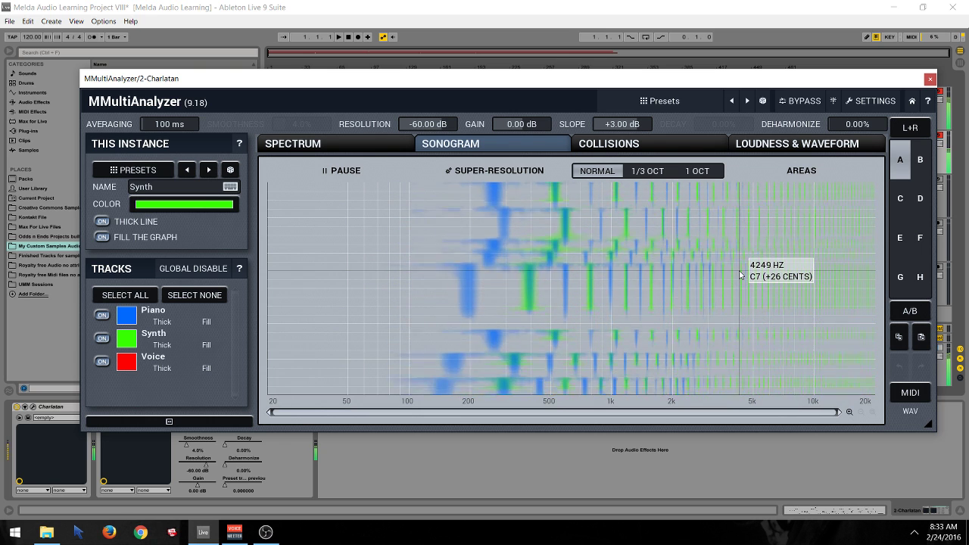
pyautogui.click(603, 151)
pyautogui.click(530, 143)
pyautogui.click(602, 146)
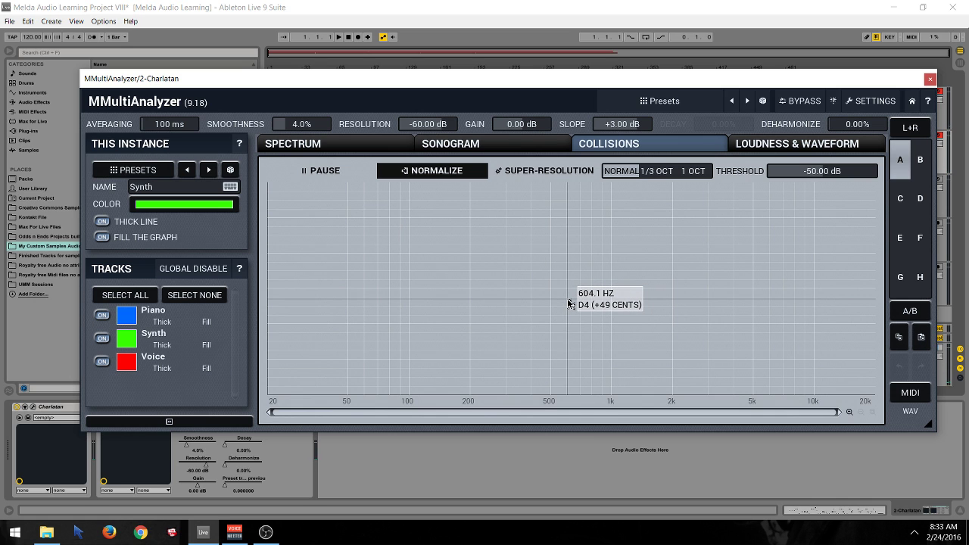
# Close the Charlatan track's analyzer and insert MeldaProduction's MAutoEqualizer after MMultiAnalyzer on that track
pyautogui.press('space')
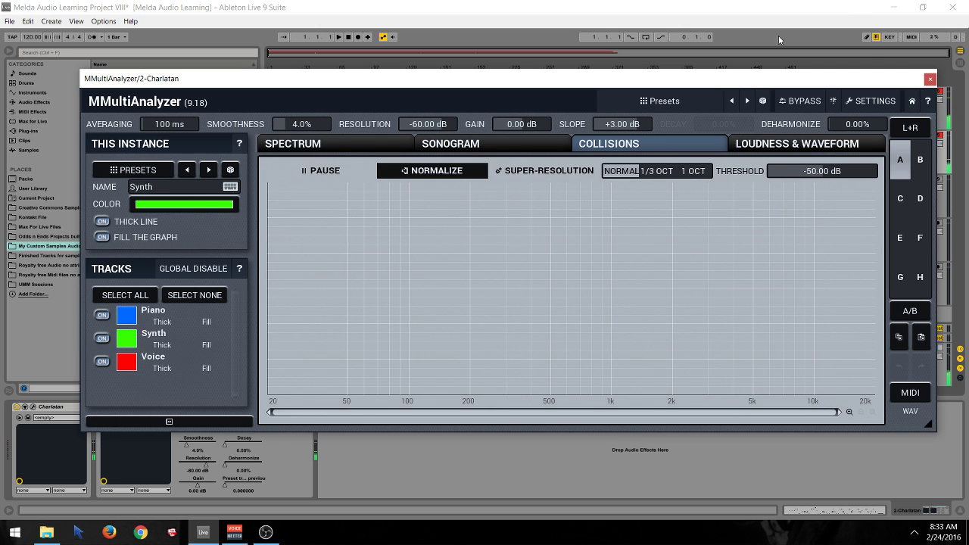
pyautogui.click(930, 79)
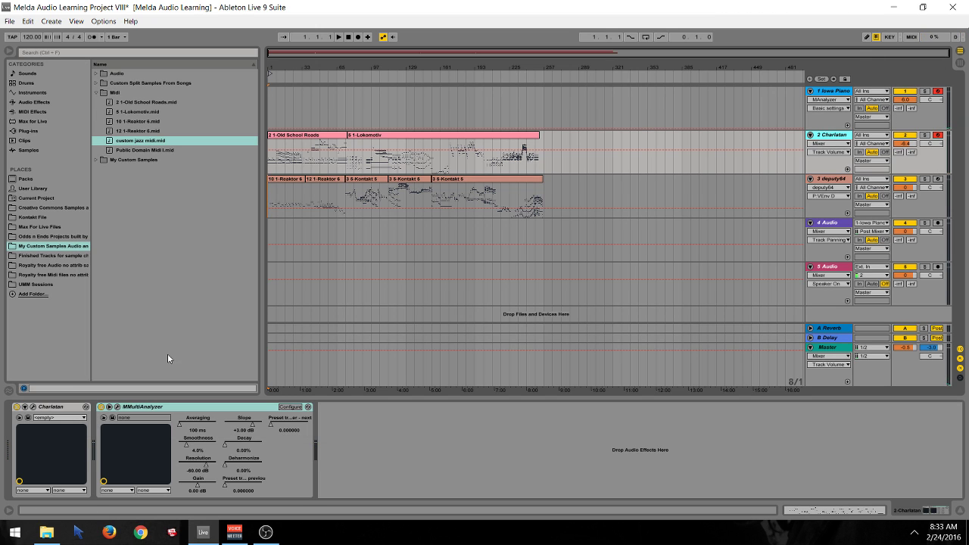
pyautogui.click(41, 131)
pyautogui.click(96, 102)
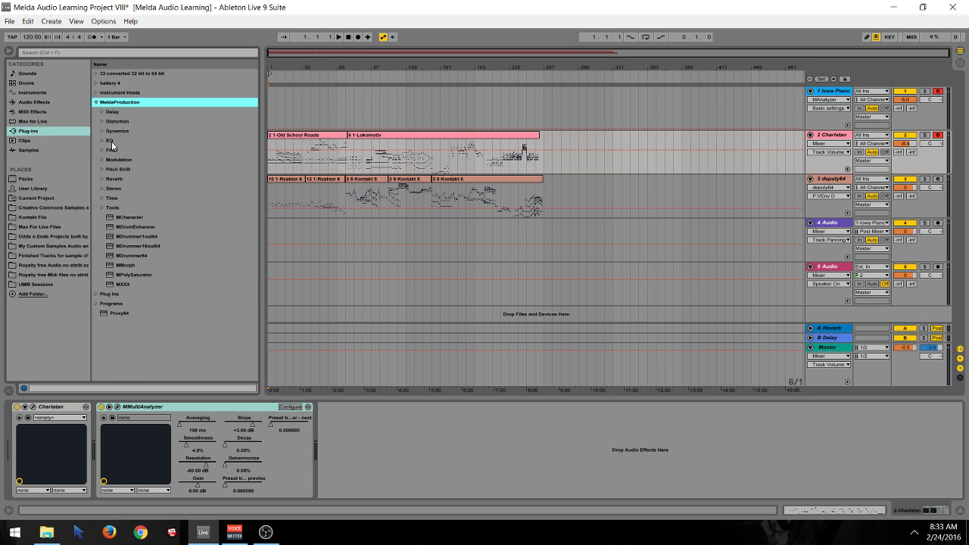
pyautogui.click(102, 141)
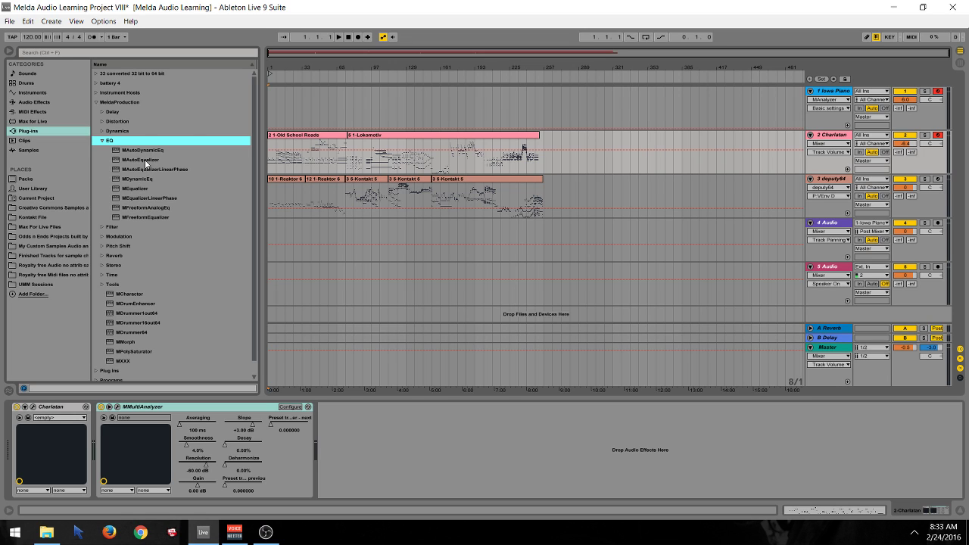
pyautogui.moveTo(137, 160); pyautogui.dragTo(294, 253)
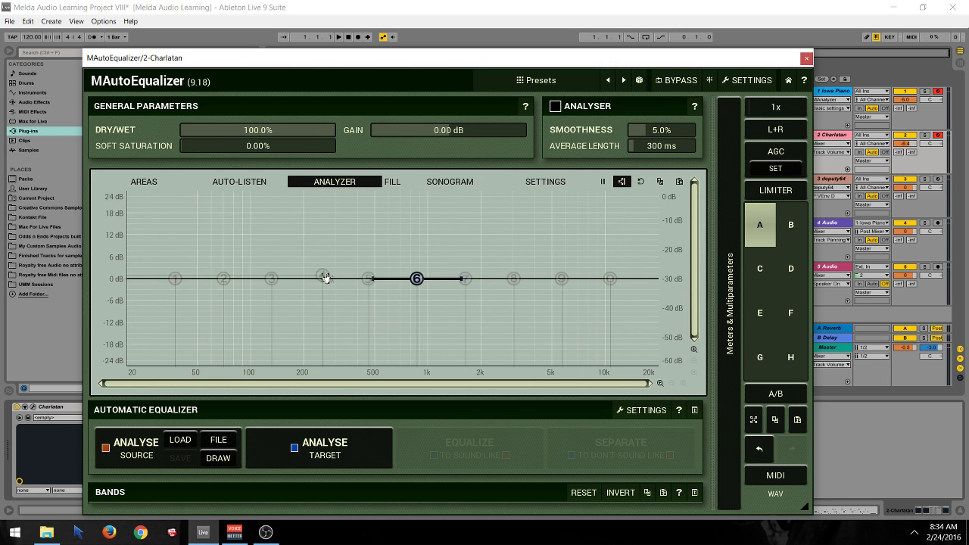
# Cut MAutoEqualizer bands 4, 6 and 7 to -24 dB and set the analyser smoothness to 0.96% during playback
pyautogui.moveTo(322, 279); pyautogui.dragTo(339, 365)
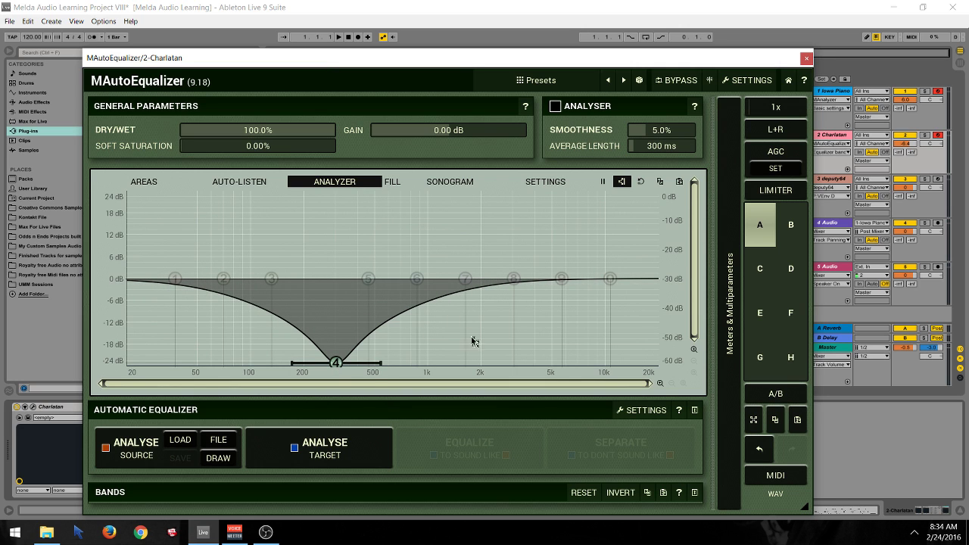
pyautogui.moveTo(474, 279); pyautogui.dragTo(494, 365)
pyautogui.moveTo(419, 279); pyautogui.dragTo(414, 365)
pyautogui.moveTo(495, 364); pyautogui.dragTo(474, 365)
pyautogui.press('space')
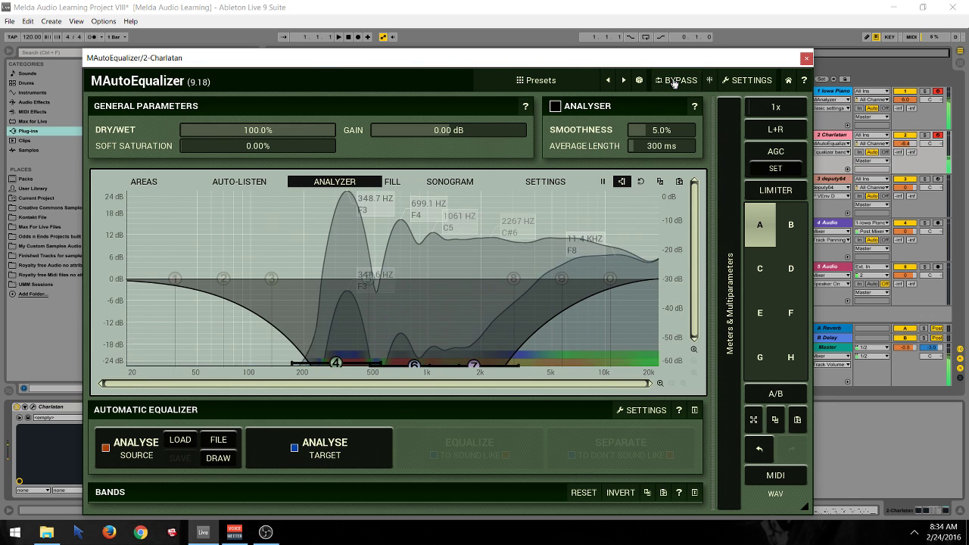
pyautogui.moveTo(662, 130); pyautogui.dragTo(662, 162)
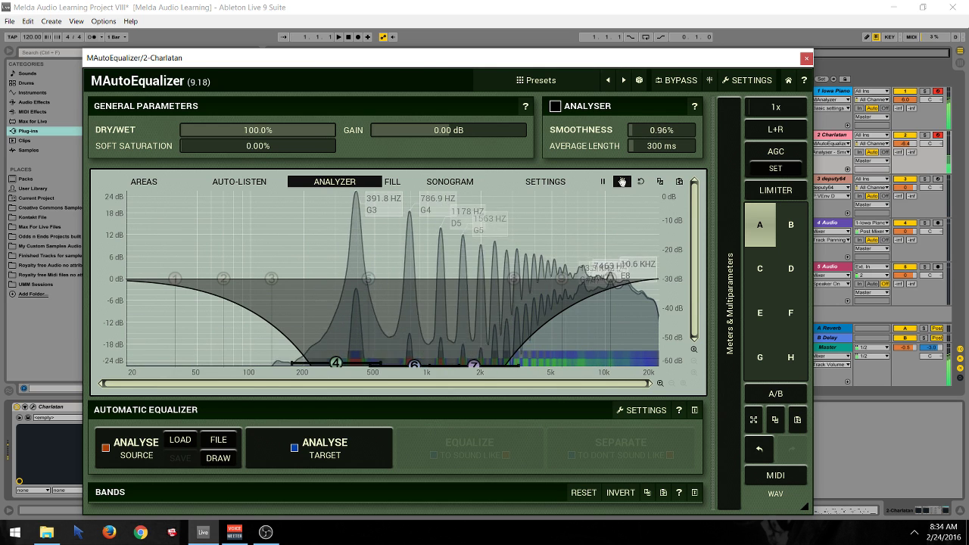
# Raise EQ band 4 to about +5 dB, shift the band 6 cut to about 700 Hz, and close the equalizer
pyautogui.moveTo(337, 362); pyautogui.dragTo(314, 259)
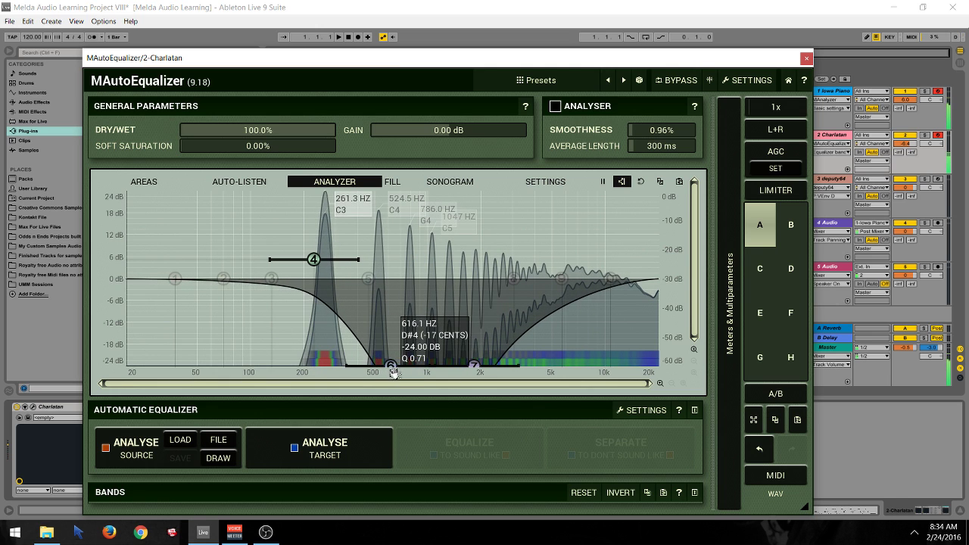
pyautogui.moveTo(401, 373); pyautogui.dragTo(435, 369)
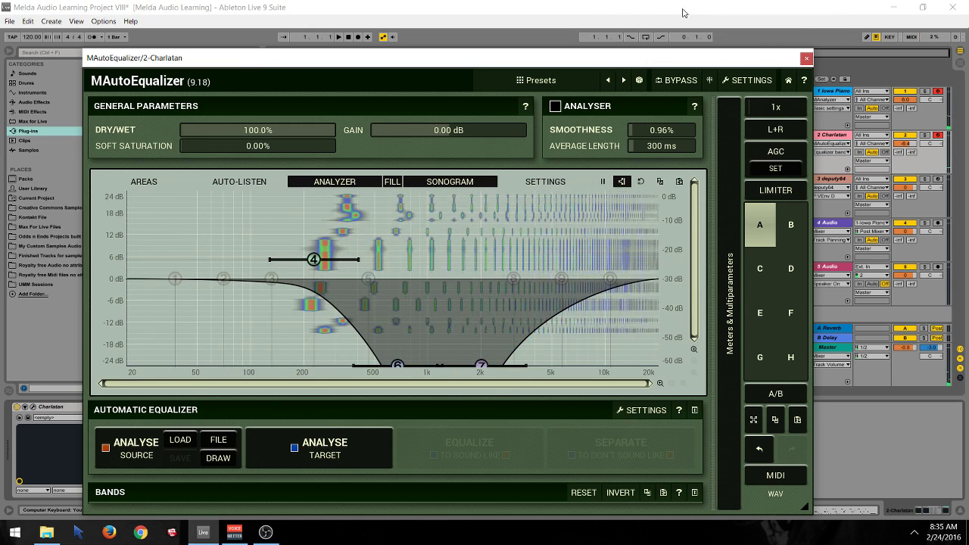
pyautogui.click(806, 58)
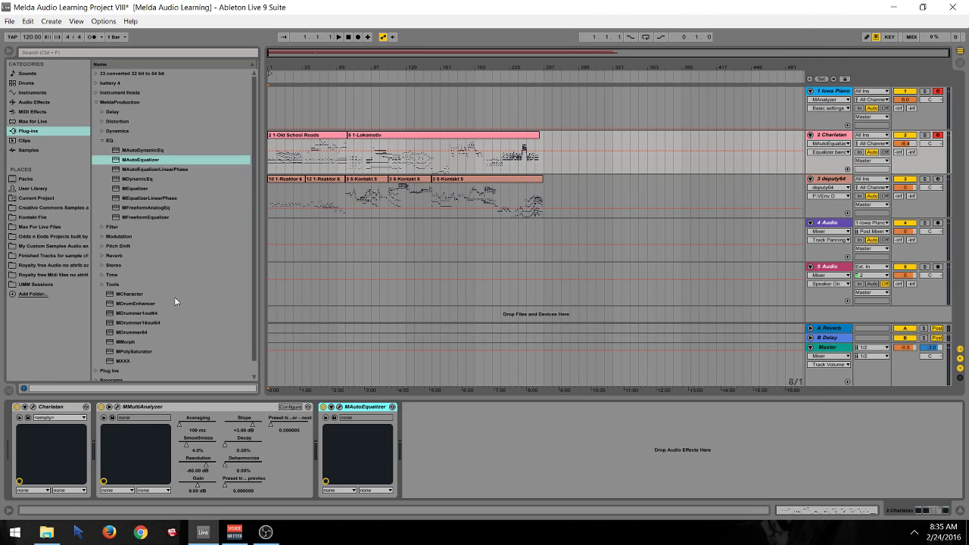
# Correct the name of the deputy64 track's MMultiAnalyzer instance to Voice
pyautogui.click(833, 179)
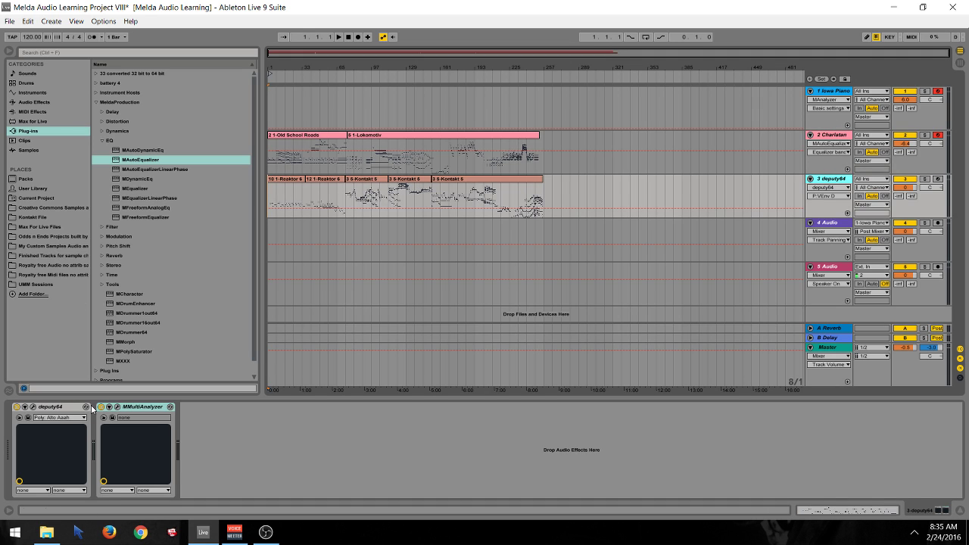
pyautogui.click(117, 407)
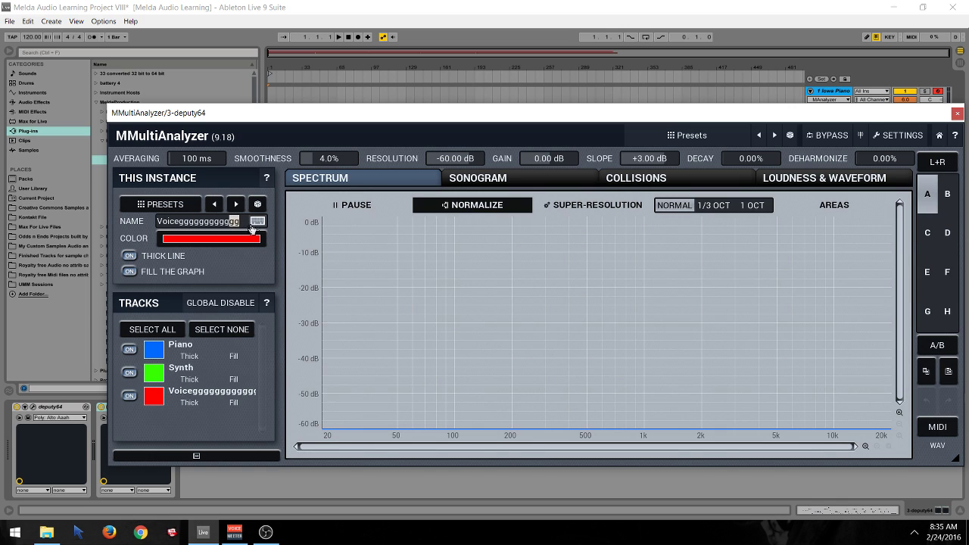
pyautogui.click(253, 225)
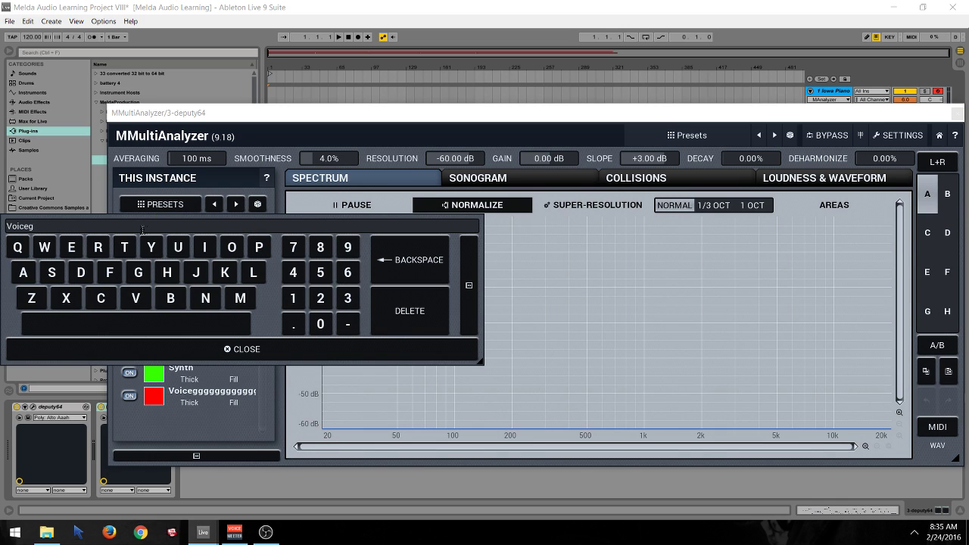
pyautogui.click(274, 340)
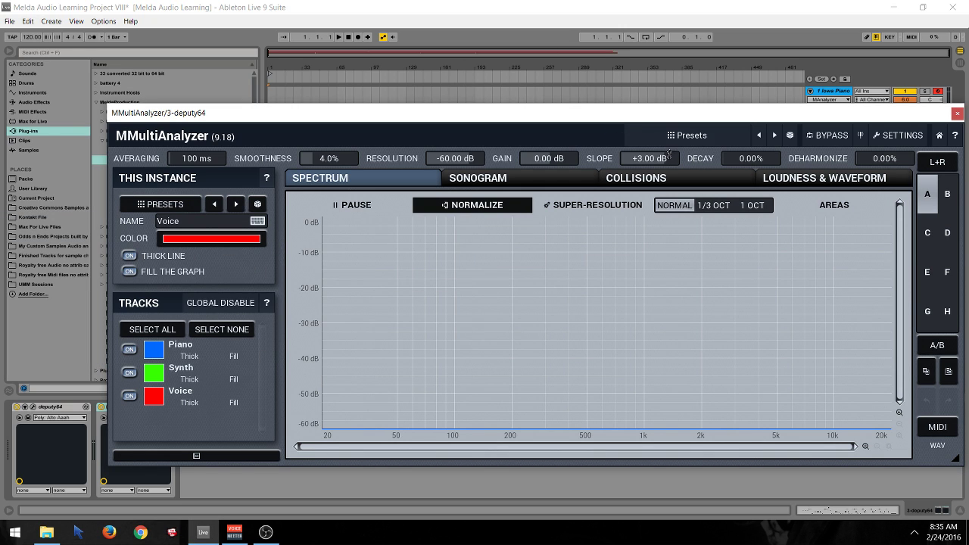
# Examine where Piano and Synth still collide in the Voice analyzer's collisions view during playback
pyautogui.click(639, 177)
pyautogui.moveTo(596, 113); pyautogui.dragTo(538, 114)
pyautogui.click(599, 6)
pyautogui.press('space')
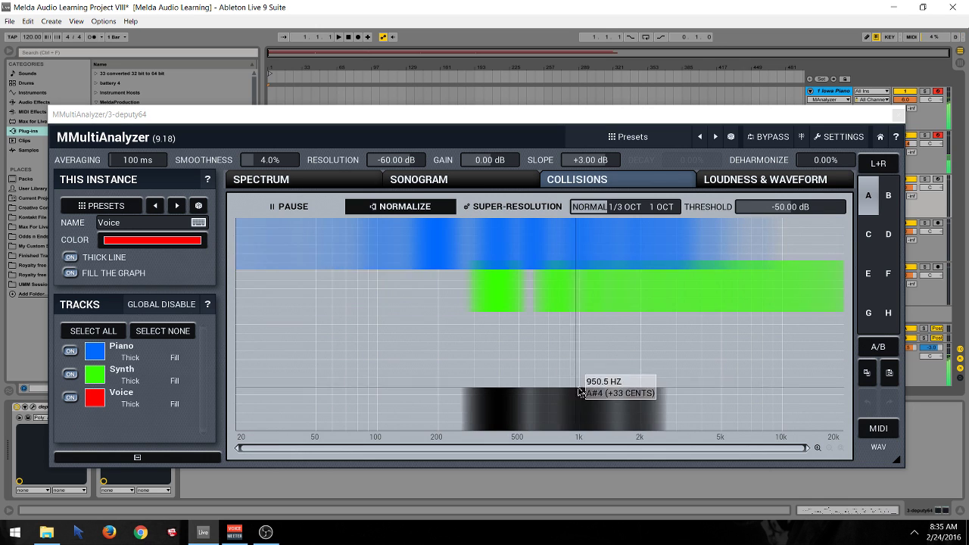
pyautogui.click(899, 115)
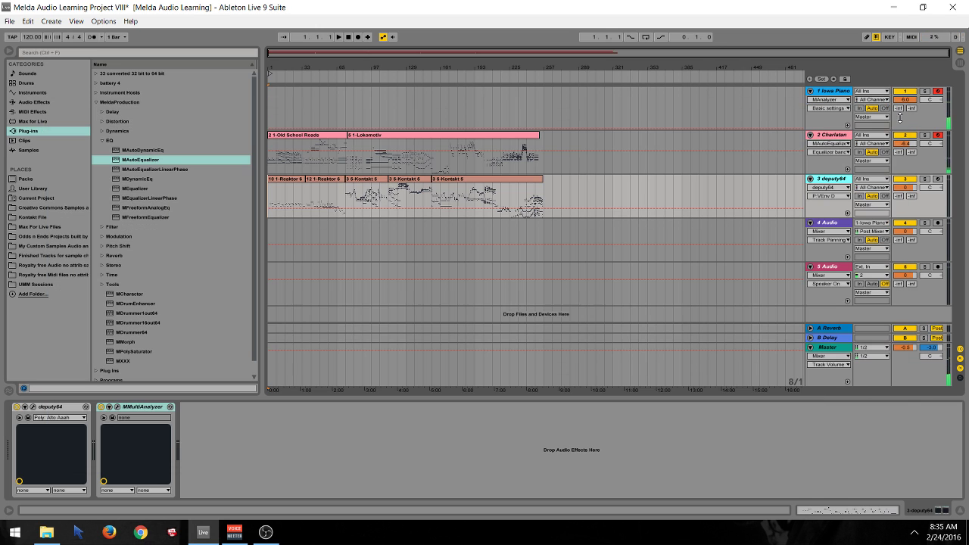
# Replace the Charlatan track's MAutoEqualizer with MFreeformAnalogEq, placed after MMultiAnalyzer
pyautogui.click(834, 135)
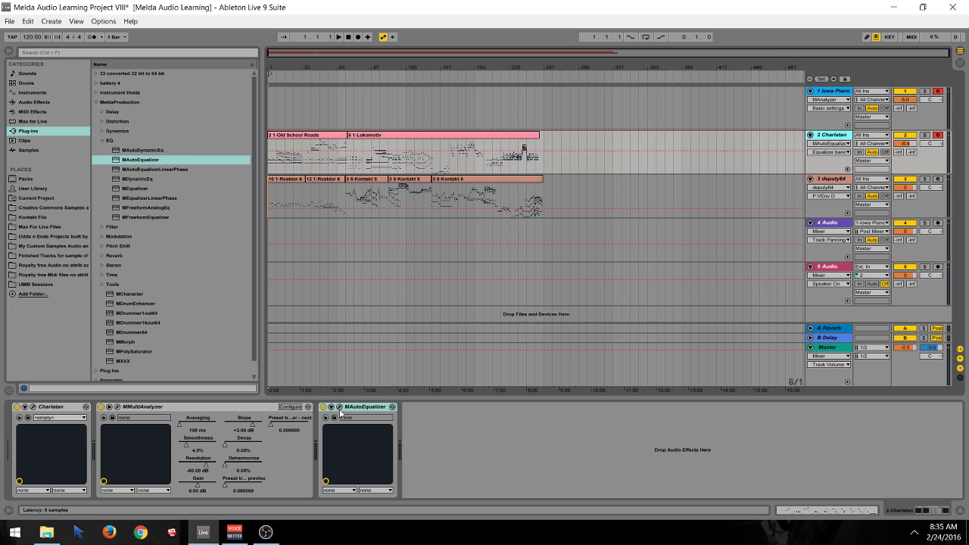
pyautogui.click(340, 409)
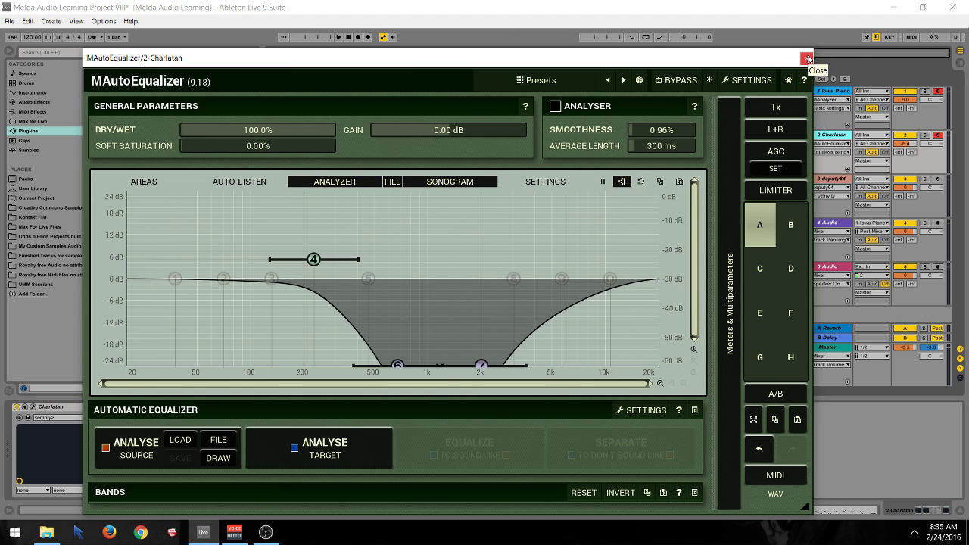
pyautogui.click(807, 59)
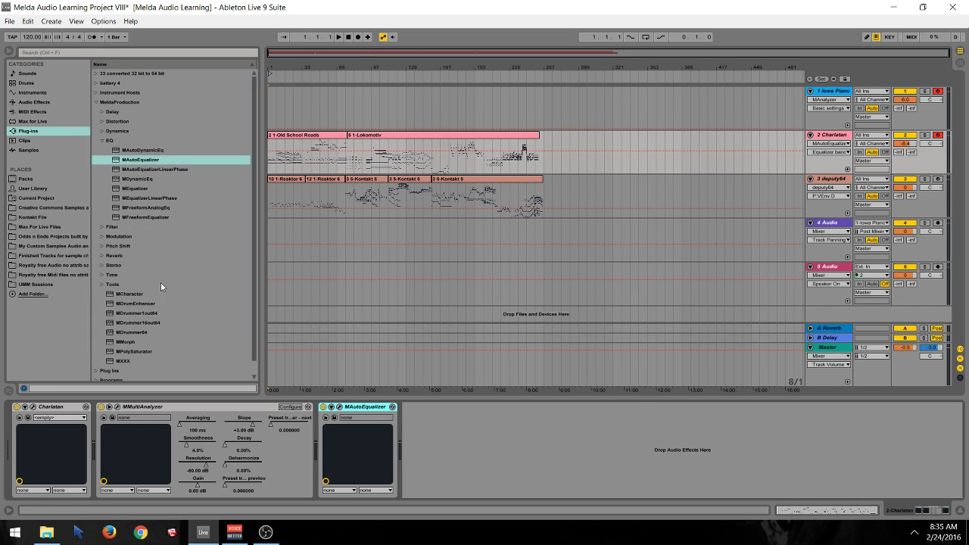
pyautogui.press('Delete')
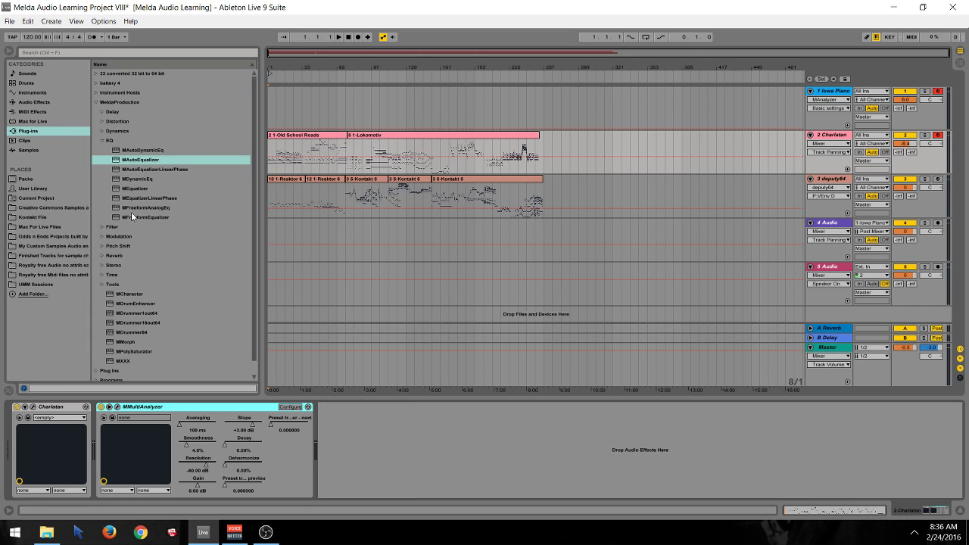
pyautogui.moveTo(140, 208); pyautogui.dragTo(302, 315)
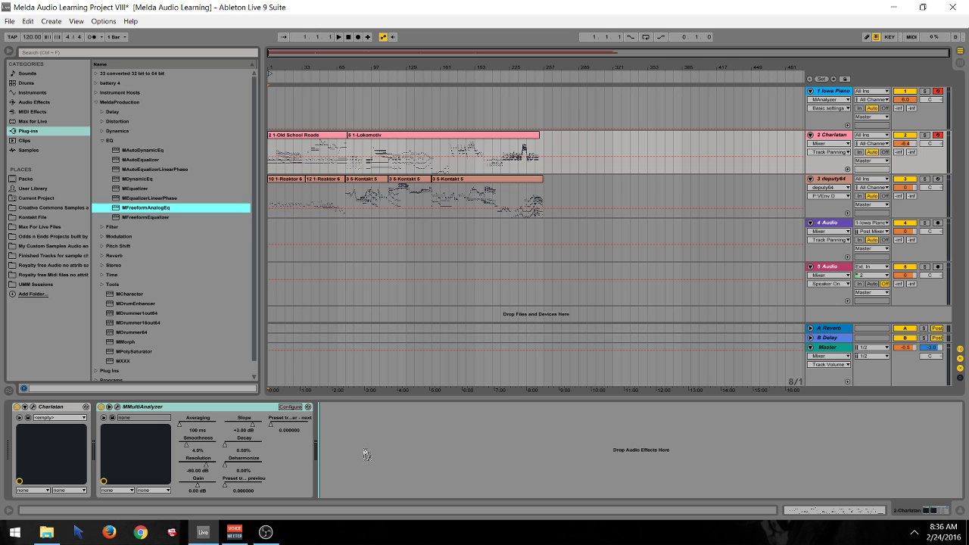
pyautogui.moveTo(366, 454); pyautogui.dragTo(360, 453)
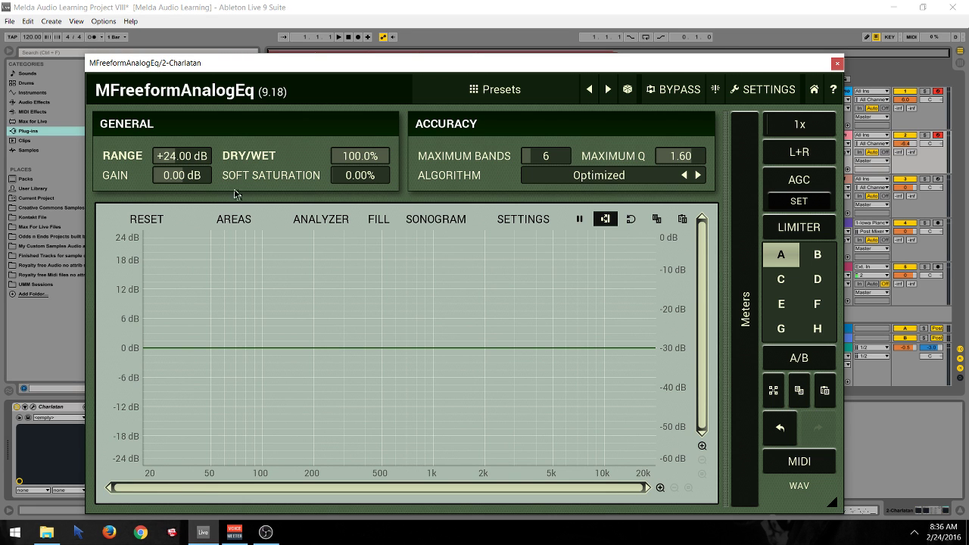
# Enable horizontal grid snapping and disable drawing mode for all points of the EQ curve
pyautogui.rightClick(374, 270)
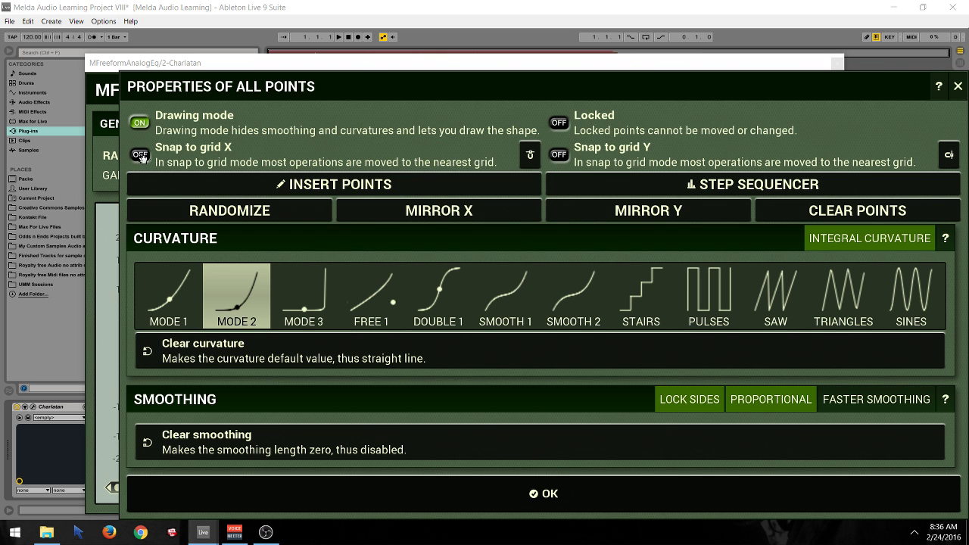
pyautogui.click(140, 155)
pyautogui.click(141, 123)
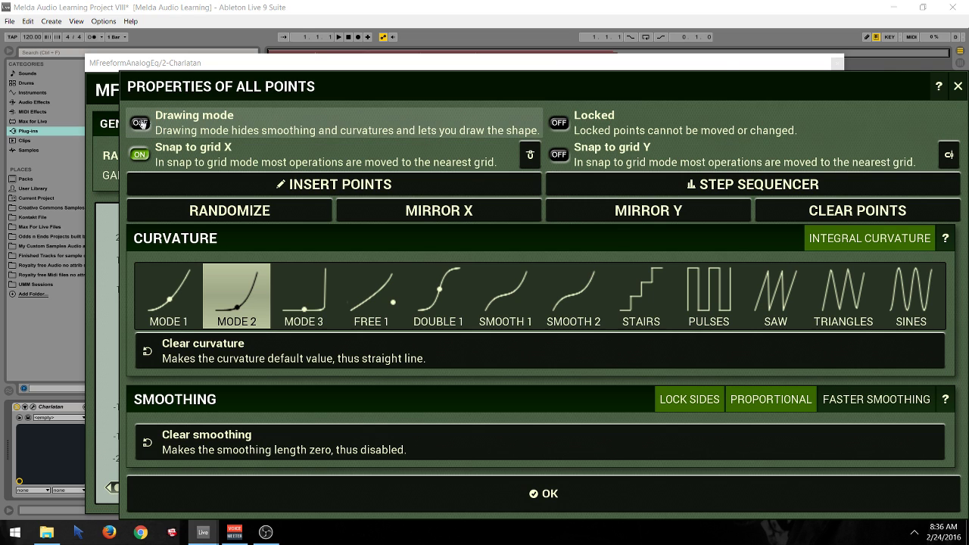
pyautogui.click(493, 493)
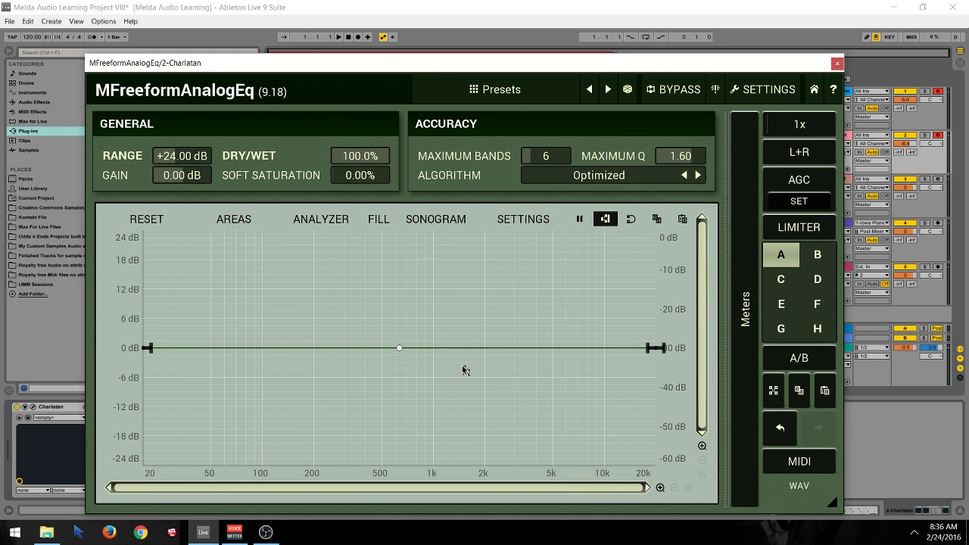
# Set the EQ range to +64 dB and add two points at about 500 Hz forming a vertical drop to about -60 dB
pyautogui.click(370, 349)
pyautogui.moveTo(191, 161); pyautogui.dragTo(191, 137)
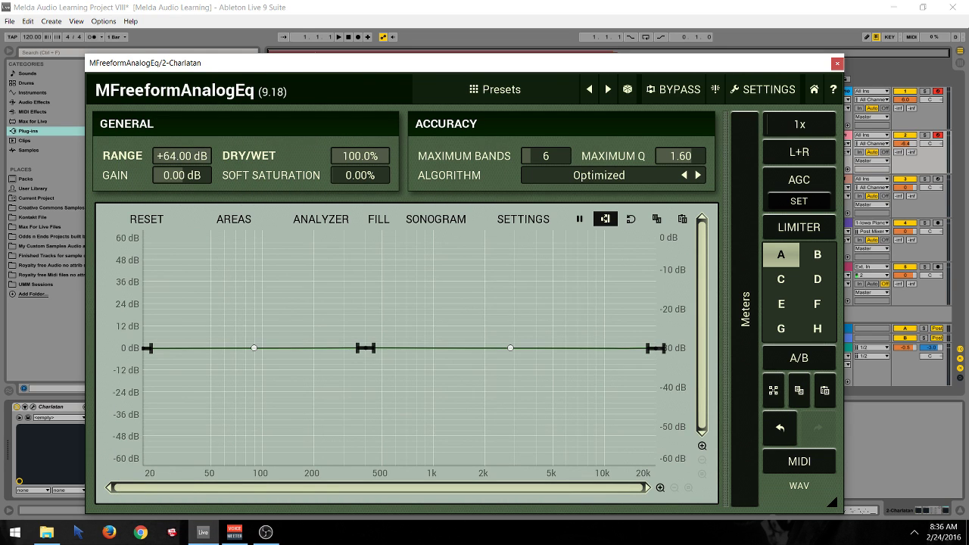
pyautogui.moveTo(369, 351); pyautogui.dragTo(378, 463)
pyautogui.click(372, 350)
pyautogui.moveTo(372, 350); pyautogui.dragTo(382, 349)
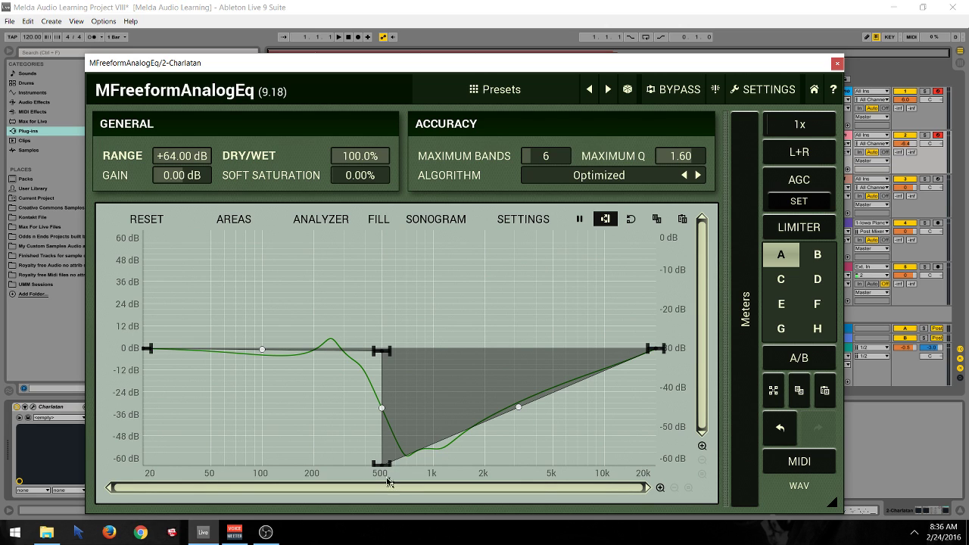
pyautogui.moveTo(386, 466); pyautogui.dragTo(383, 459)
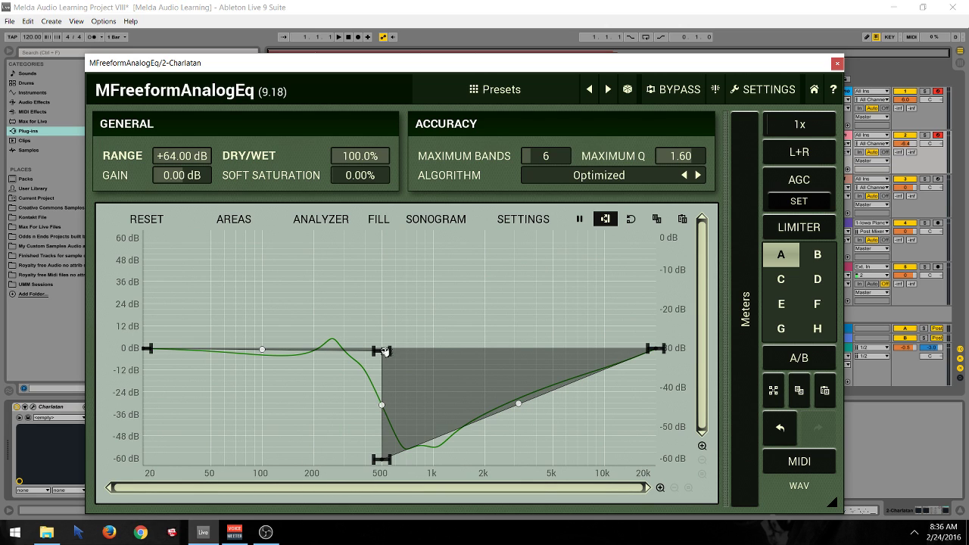
# Move the vertical drop to 300 Hz and add points at about 3 kHz to form a deep rectangular cut between them
pyautogui.moveTo(382, 350); pyautogui.dragTo(347, 352)
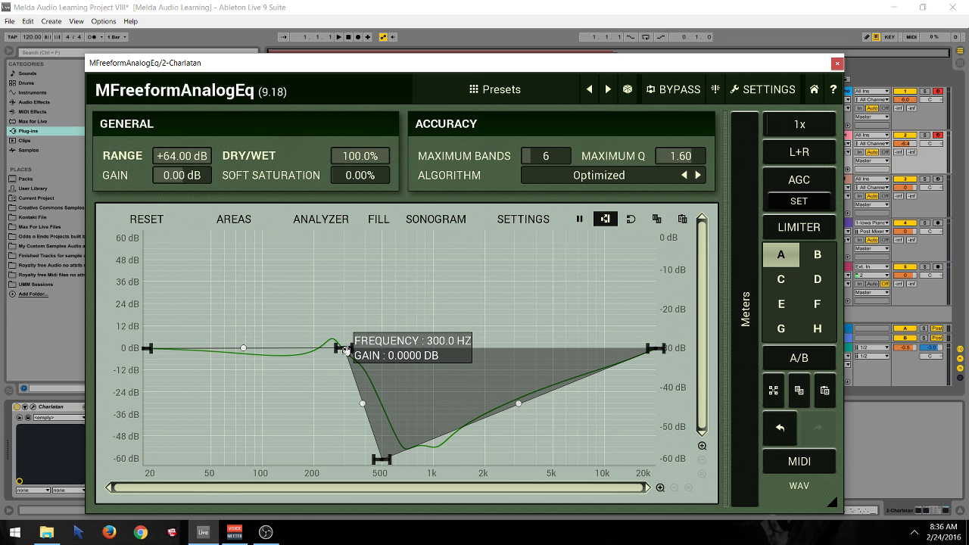
pyautogui.moveTo(386, 463); pyautogui.dragTo(343, 462)
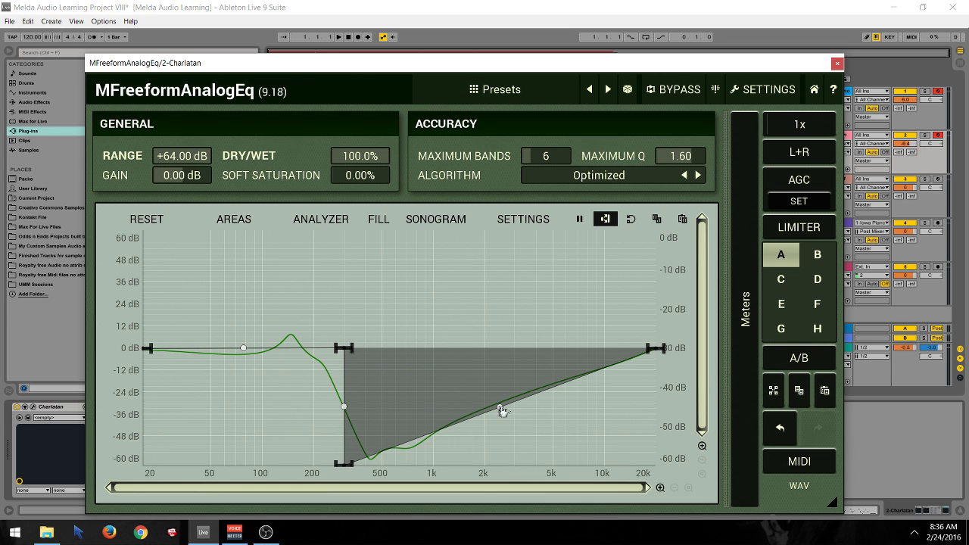
pyautogui.moveTo(535, 354)
pyautogui.mouseDown()
pyautogui.moveTo(468, 348)
pyautogui.moveTo(520, 353)
pyautogui.mouseUp()
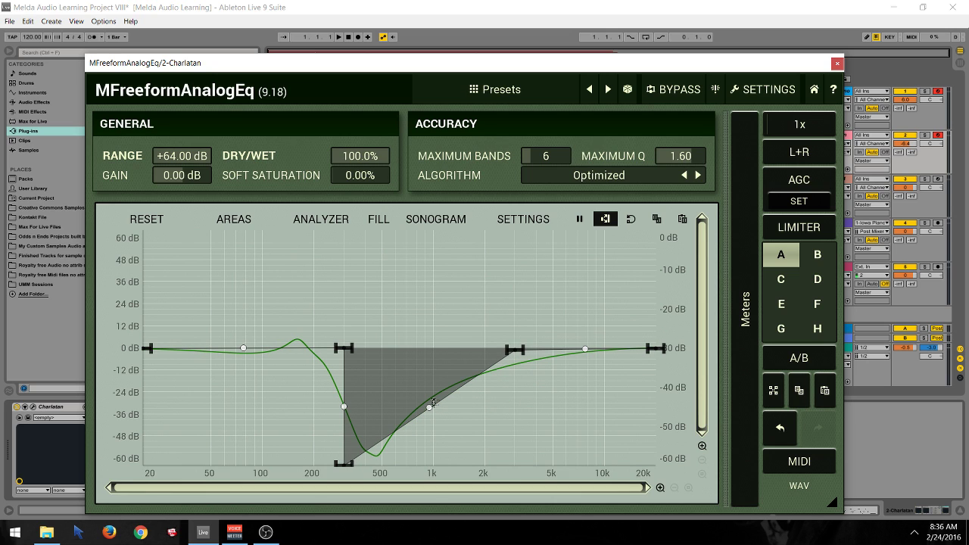
pyautogui.moveTo(494, 377)
pyautogui.mouseDown()
pyautogui.moveTo(498, 357)
pyautogui.moveTo(527, 503)
pyautogui.mouseUp()
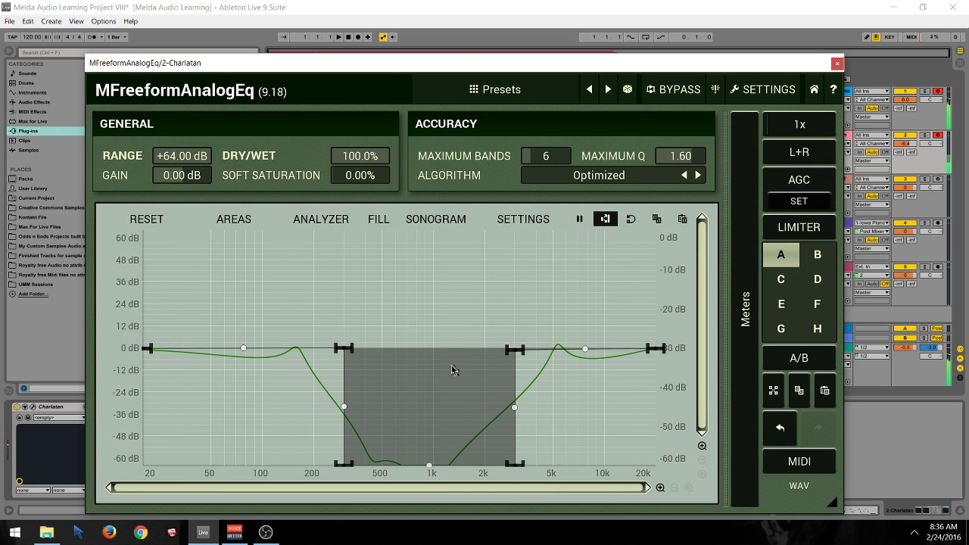
# Display the filled analyzer and sonogram in MFreeformAnalogEq, and disarm the Iowa Piano track
pyautogui.click(431, 220)
pyautogui.click(321, 219)
pyautogui.click(379, 218)
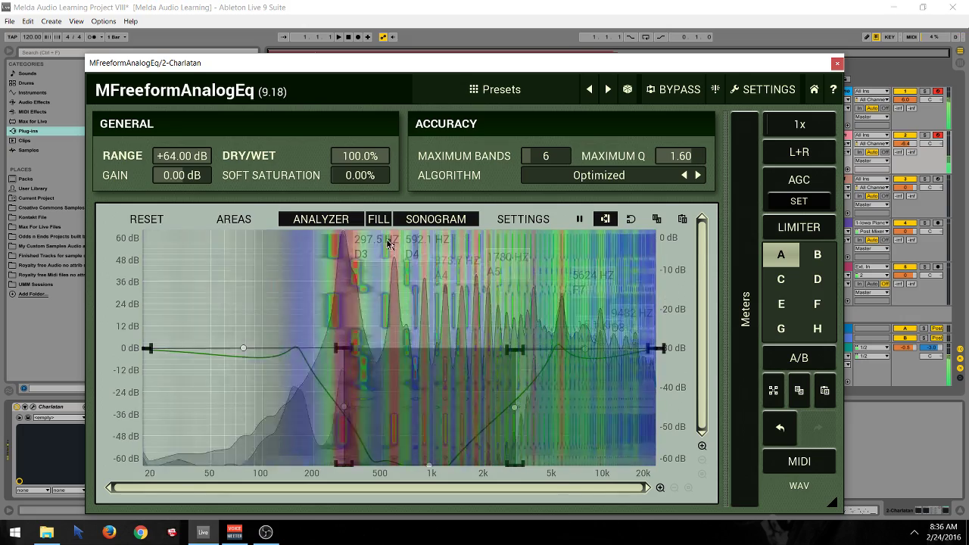
pyautogui.click(939, 92)
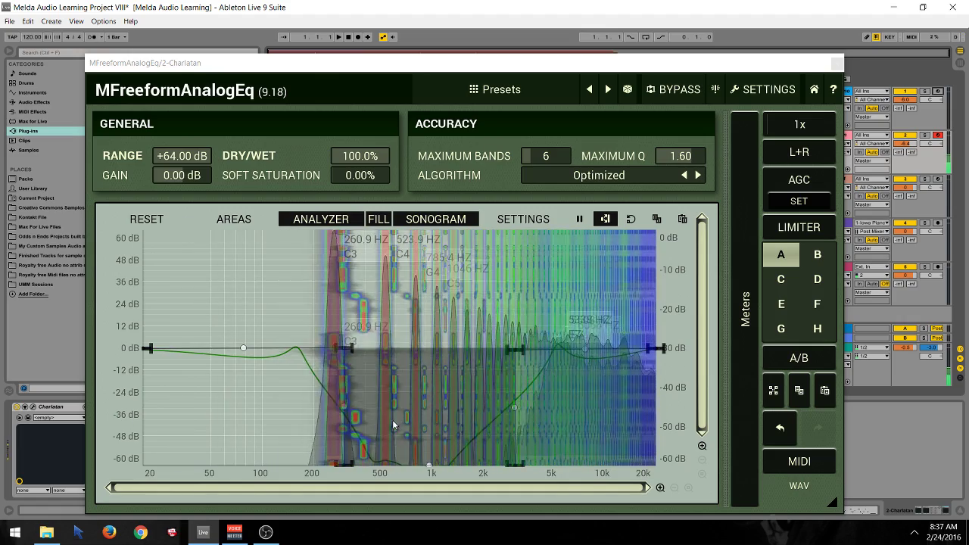
# Turn off the fill in MFreeformAnalogEq's analyzer, and add MAnalyzer after the EQ on the Charlatan track with its sonogram enabled
pyautogui.click(377, 219)
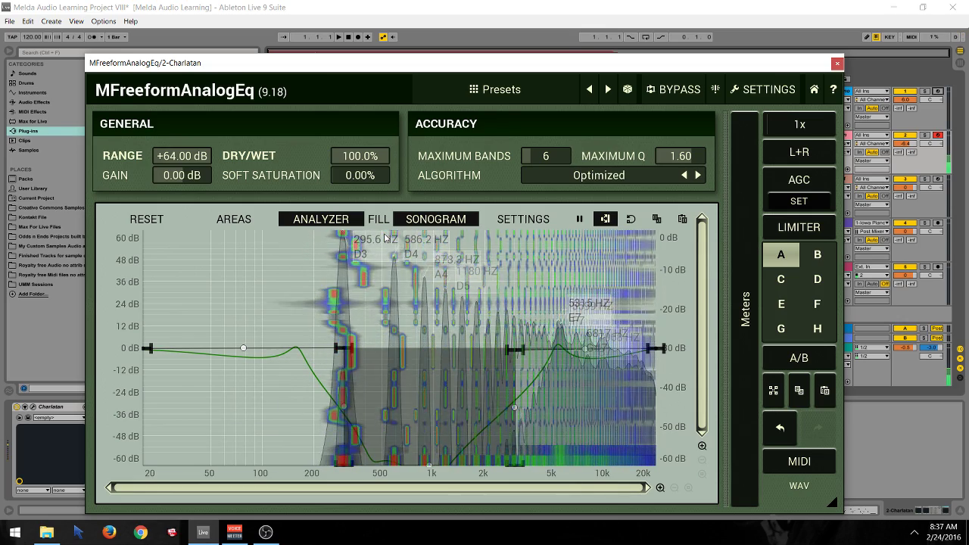
pyautogui.click(836, 66)
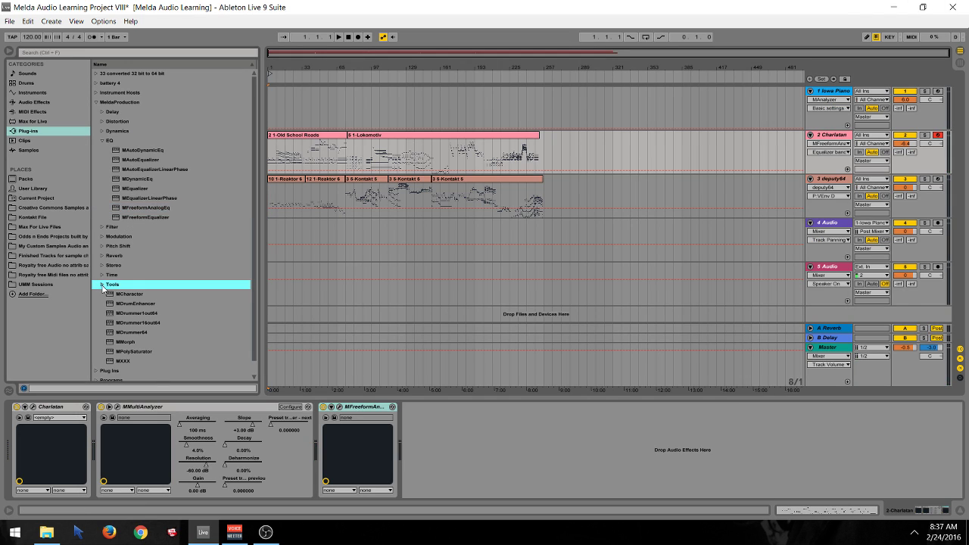
pyautogui.click(102, 286)
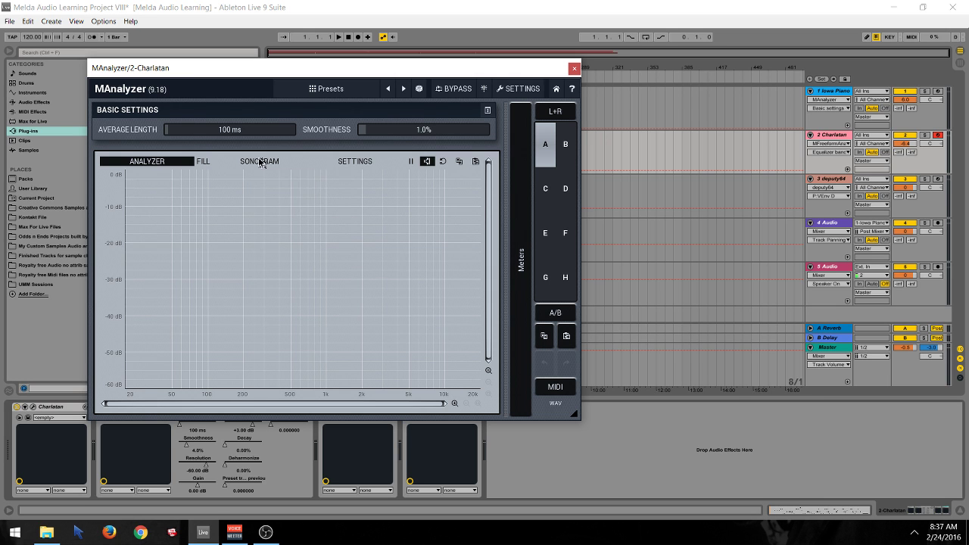
pyautogui.click(260, 162)
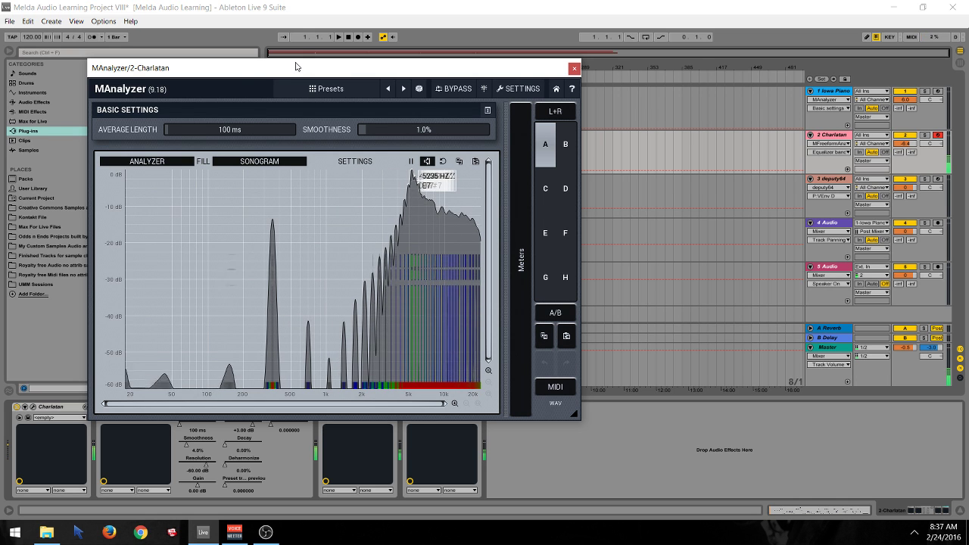
# Bypass and re-enable MFreeformAnalogEq twice to compare the Charlatan spectrum with and without the EQ in MAnalyzer
pyautogui.moveTo(296, 66); pyautogui.dragTo(652, 89)
pyautogui.click(324, 408)
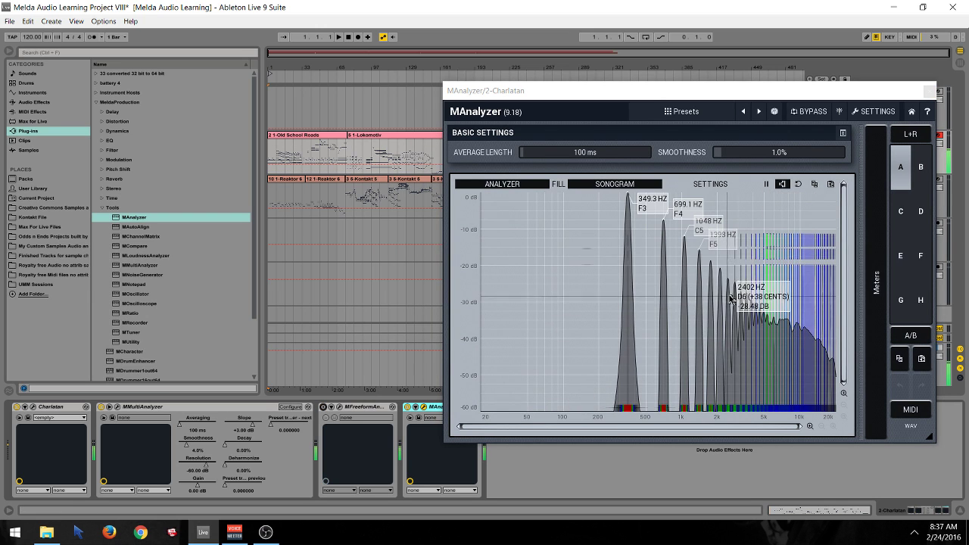
pyautogui.click(325, 407)
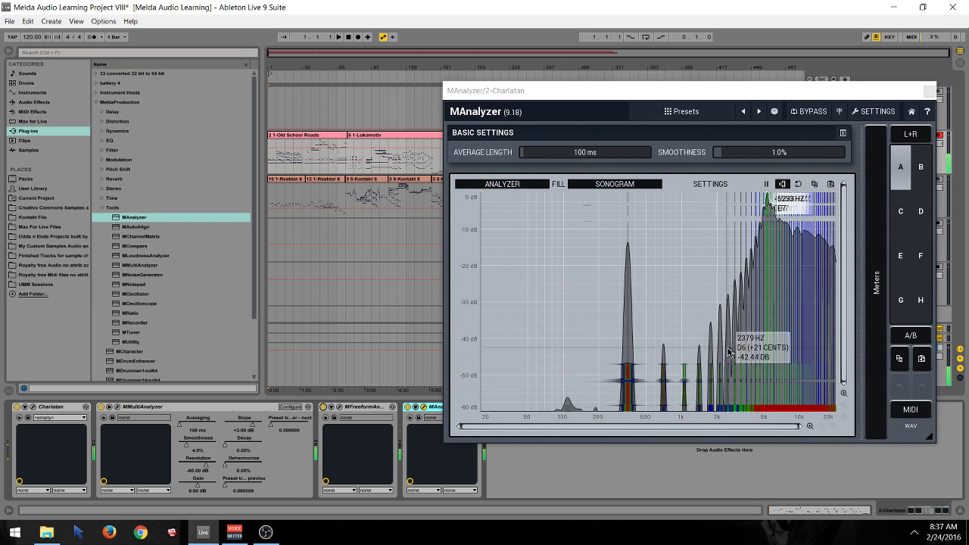
pyautogui.click(324, 407)
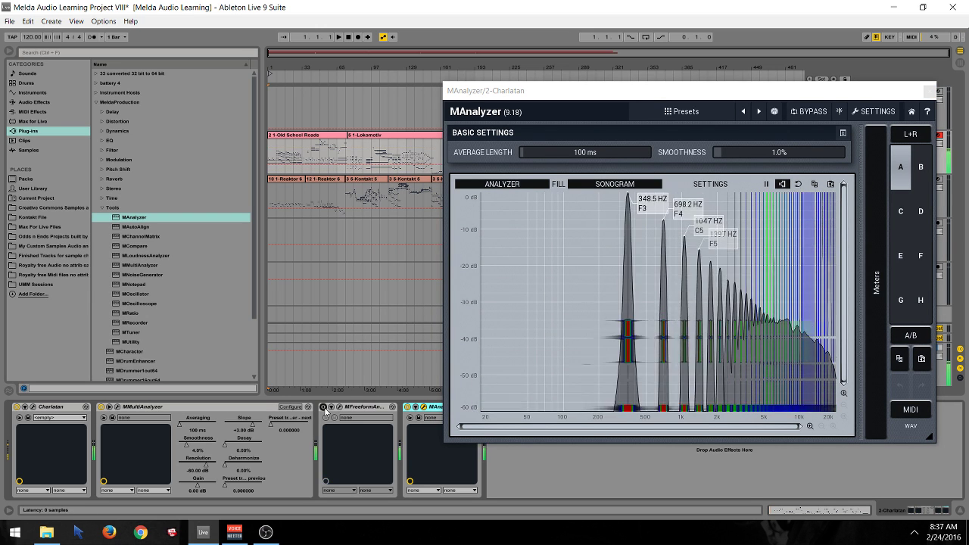
pyautogui.click(324, 408)
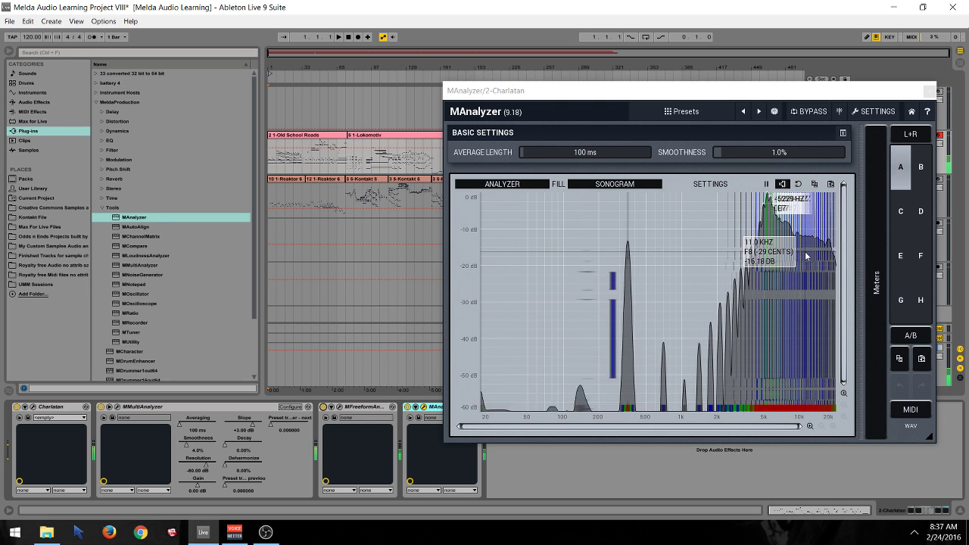
pyautogui.click(930, 91)
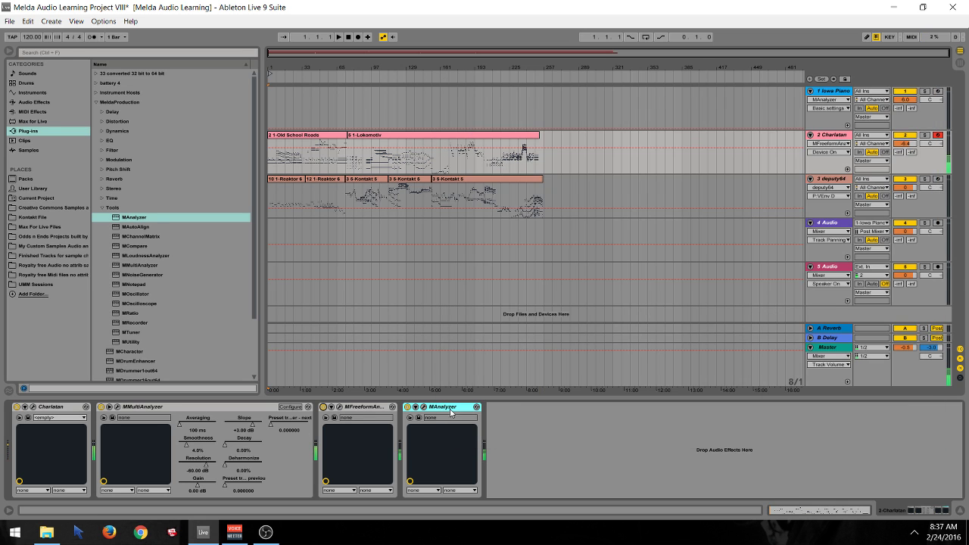
# View the collisions in the deputy64 track's MMultiAnalyzer, and arm the Iowa Piano track alongside Charlatan
pyautogui.click(837, 178)
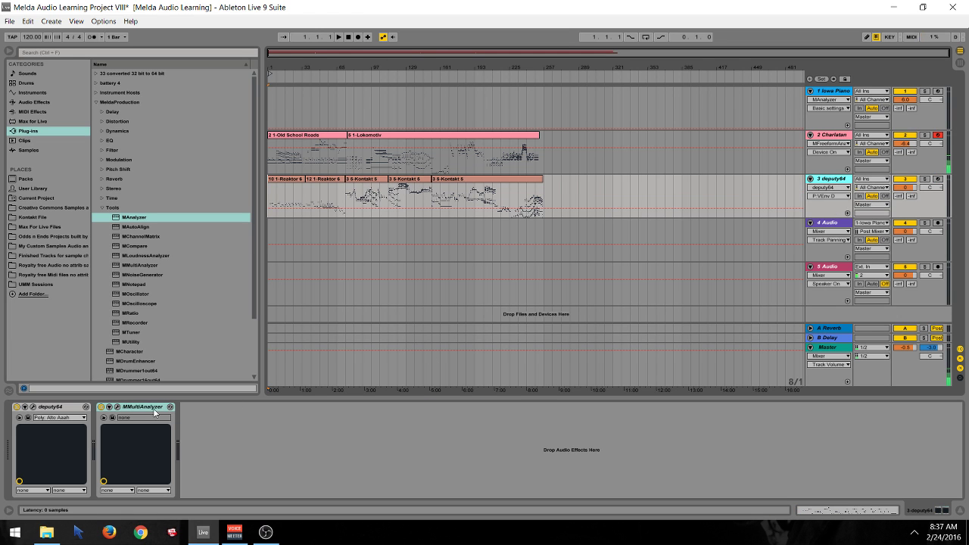
pyautogui.click(117, 407)
pyautogui.press('space')
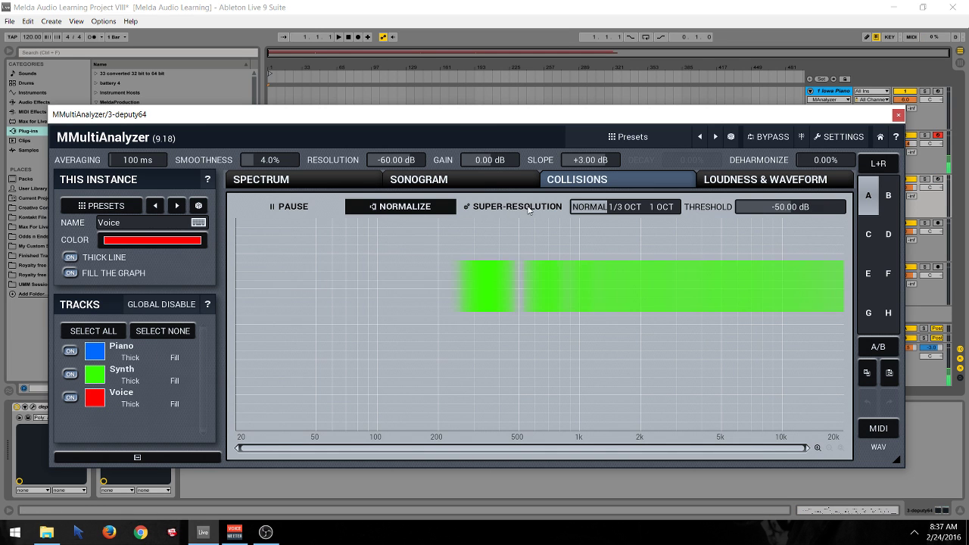
pyautogui.click(939, 91)
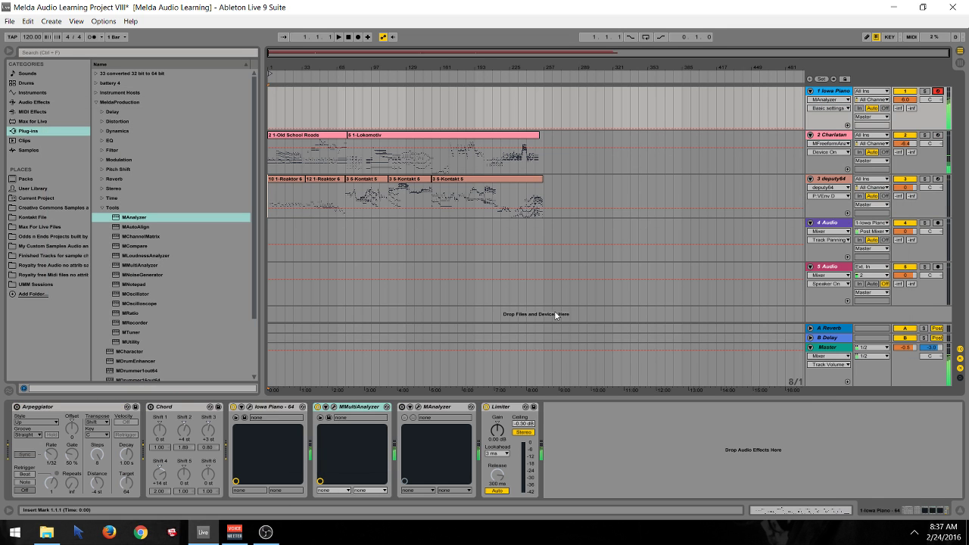
# In the piano track's MMultiAnalyzer, append "ffffffffffff" to the instance name and examine the piano and synth collisions
pyautogui.click(337, 406)
pyautogui.write('ffffffffffff')
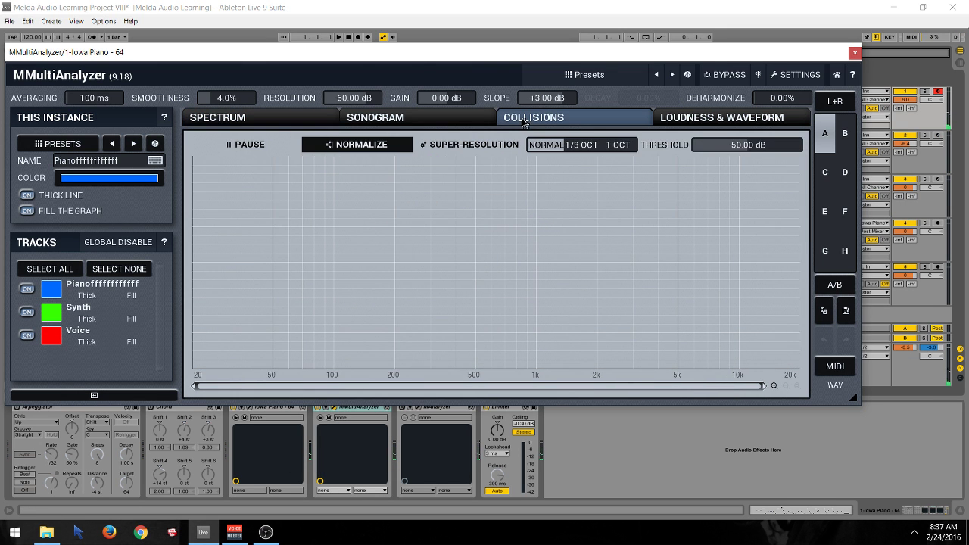
pyautogui.moveTo(552, 51); pyautogui.dragTo(568, 94)
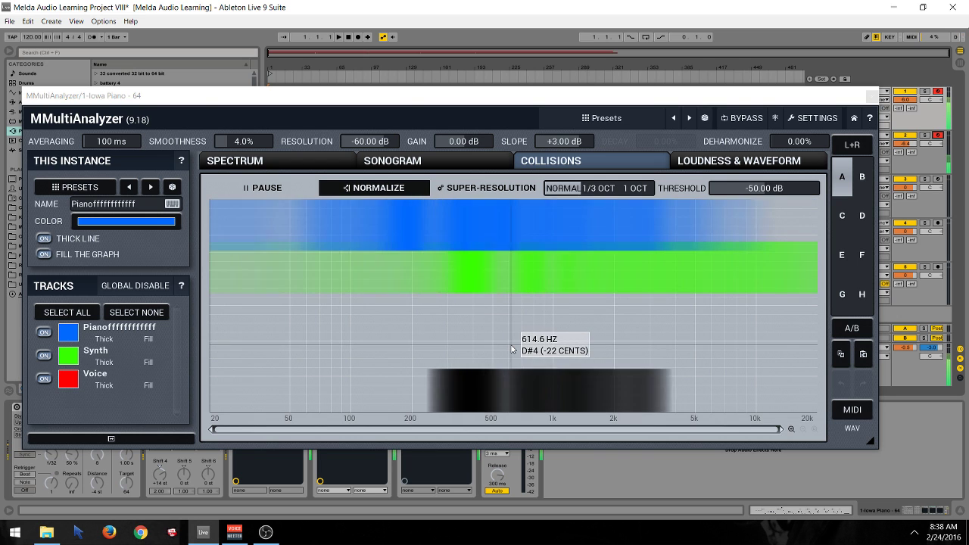
pyautogui.click(870, 95)
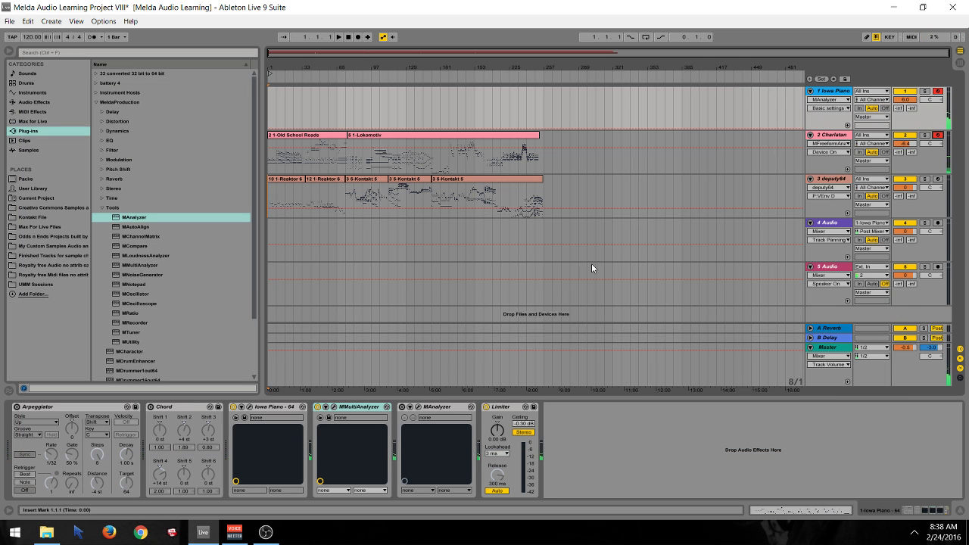
# In Charlatan's MFreeformAnalogEq, move the low-frequency edge of the rectangular cut to about 200 Hz
pyautogui.click(824, 136)
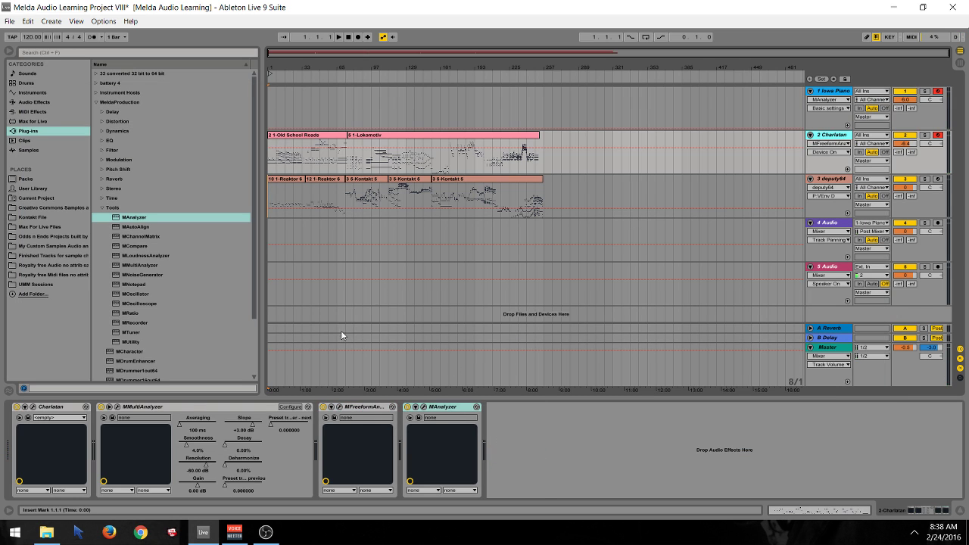
pyautogui.click(339, 408)
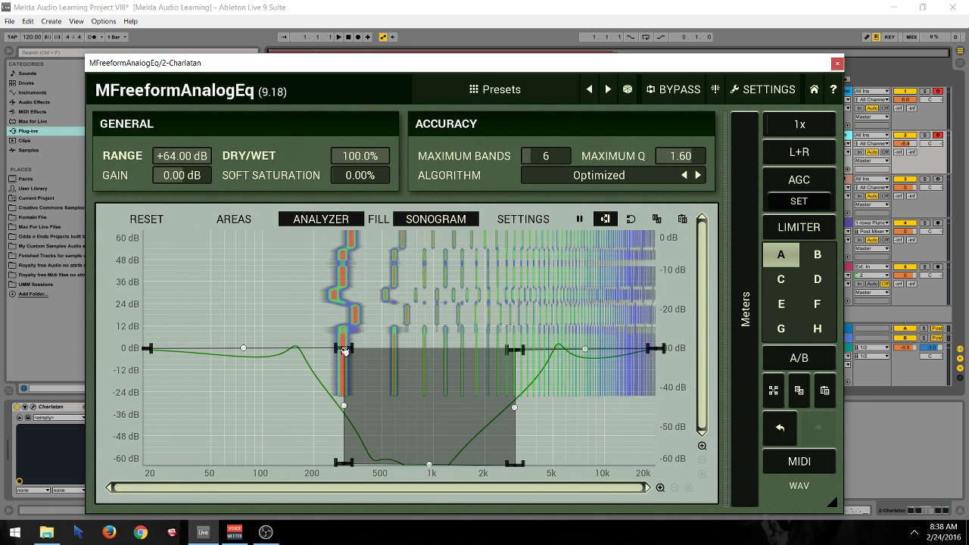
pyautogui.moveTo(345, 348); pyautogui.dragTo(309, 350)
pyautogui.moveTo(345, 462); pyautogui.dragTo(314, 464)
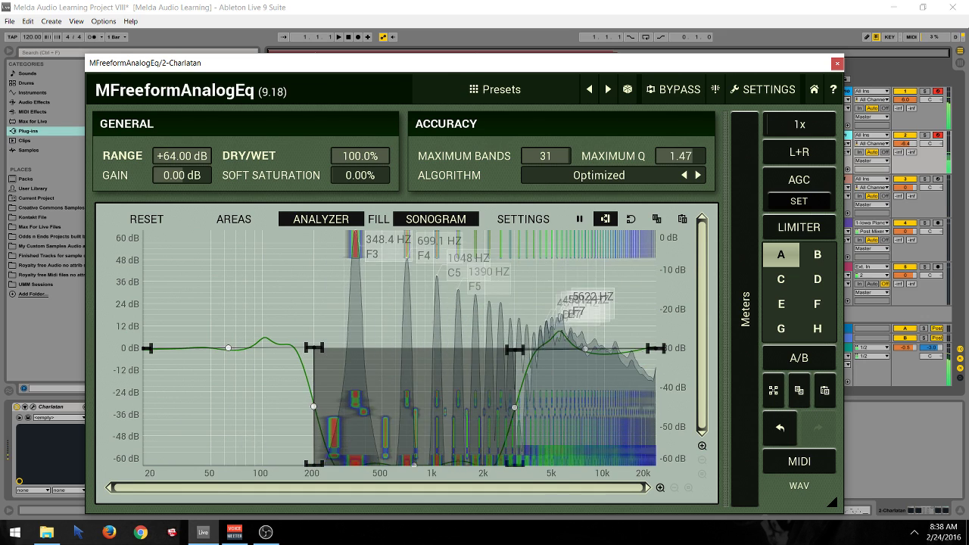
# Try a maximum Q of about 6.67 in MFreeformAnalogEq, and settle on a maximum Q of 0.22
pyautogui.moveTo(680, 155)
pyautogui.mouseDown()
pyautogui.moveTo(680, 173)
pyautogui.moveTo(680, 161)
pyautogui.mouseUp()
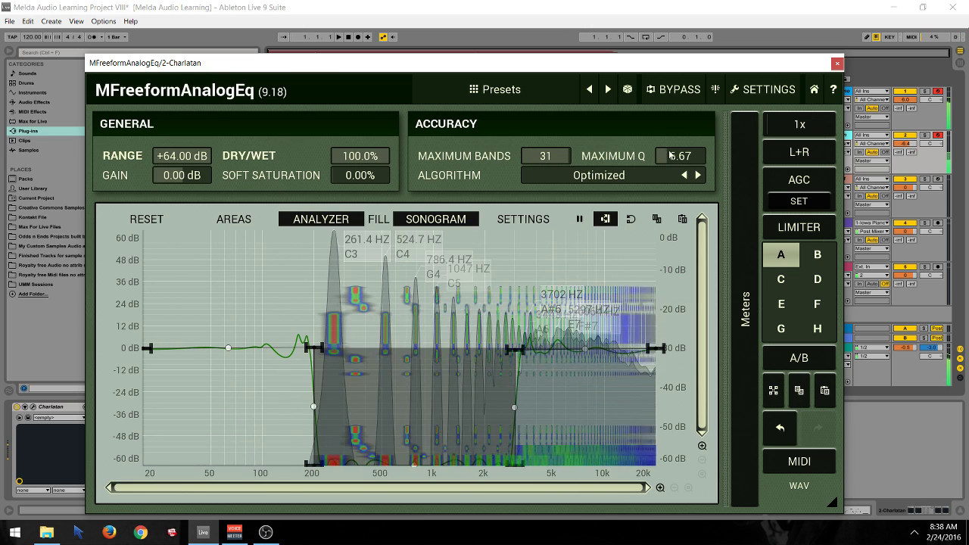
pyautogui.moveTo(670, 155); pyautogui.dragTo(670, 169)
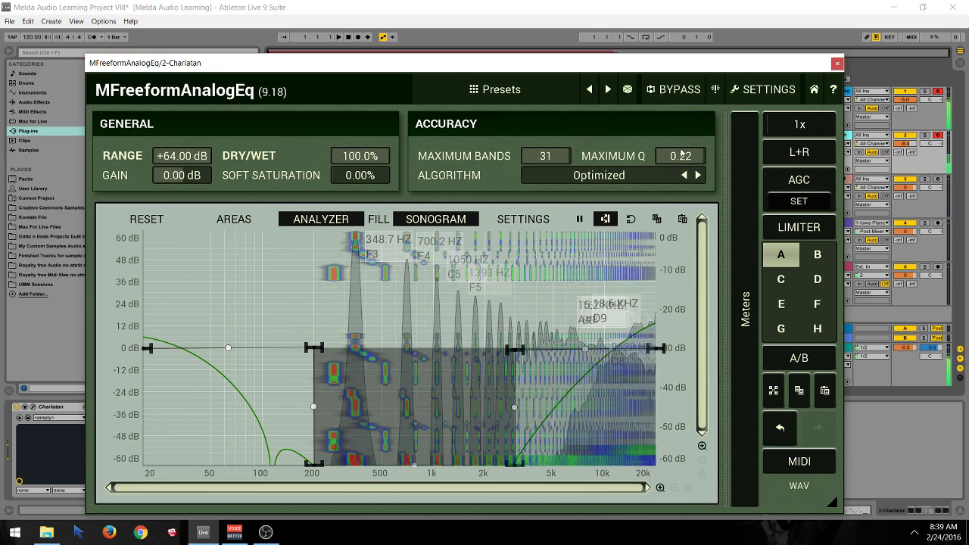
pyautogui.click(837, 62)
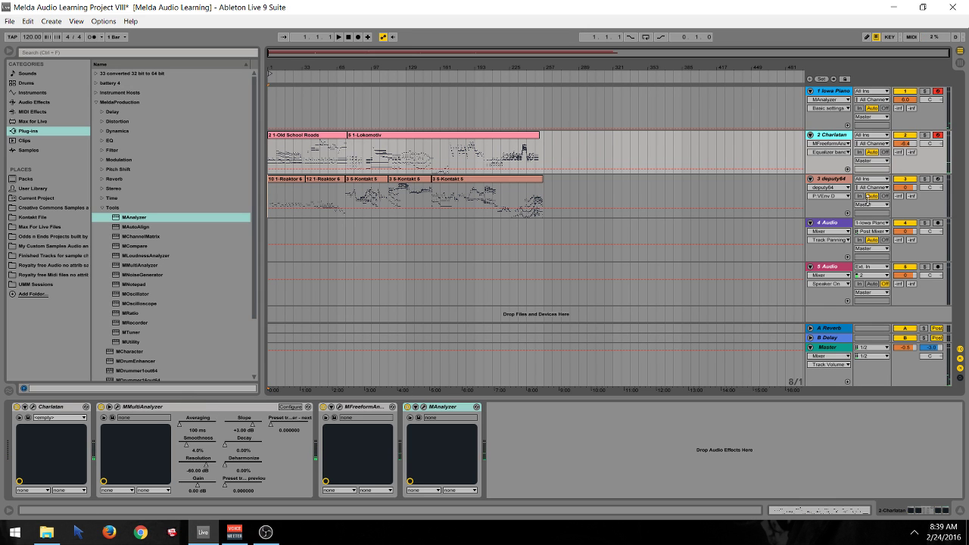
# Check the piano and synth collisions in the deputy64 track's MMultiAnalyzer, and review Charlatan's MFreeformAnalogEq curve
pyautogui.click(840, 178)
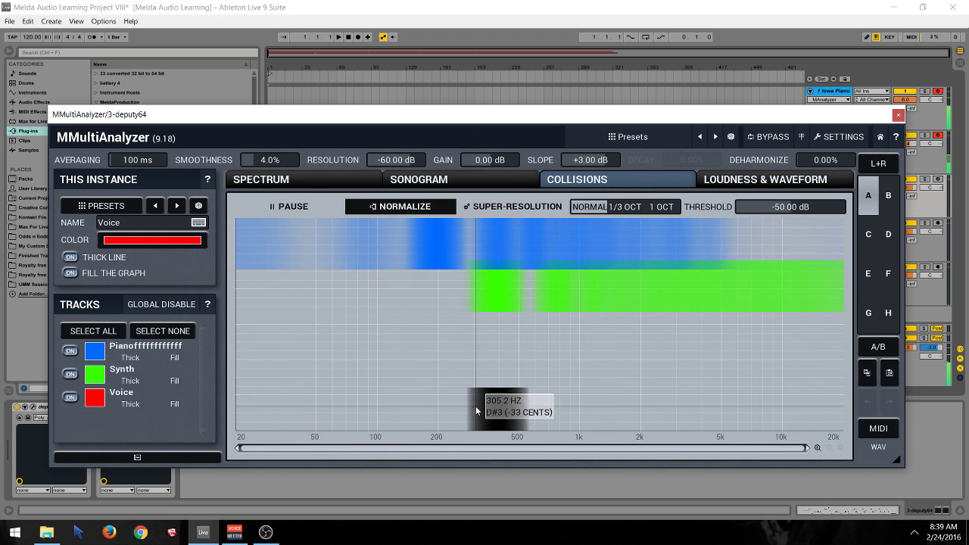
pyautogui.click(898, 115)
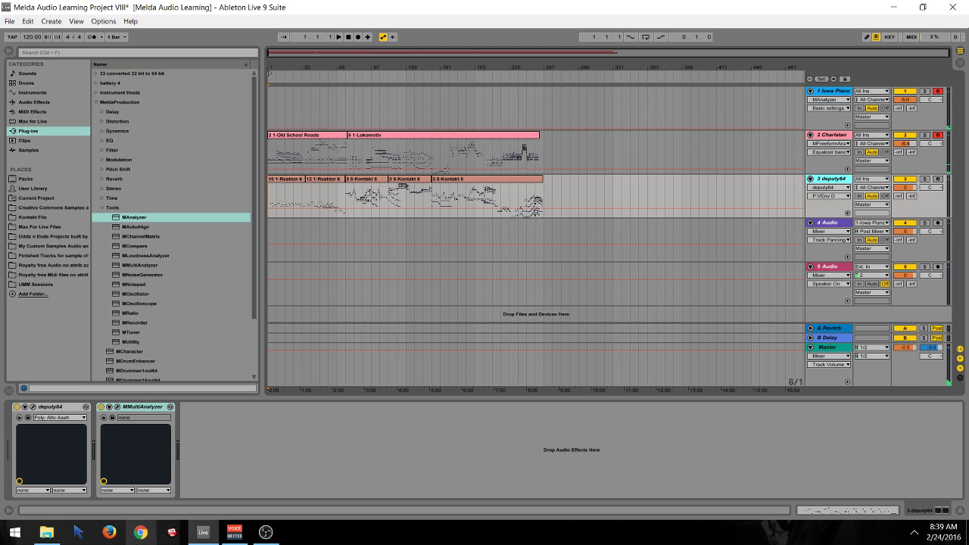
pyautogui.click(836, 137)
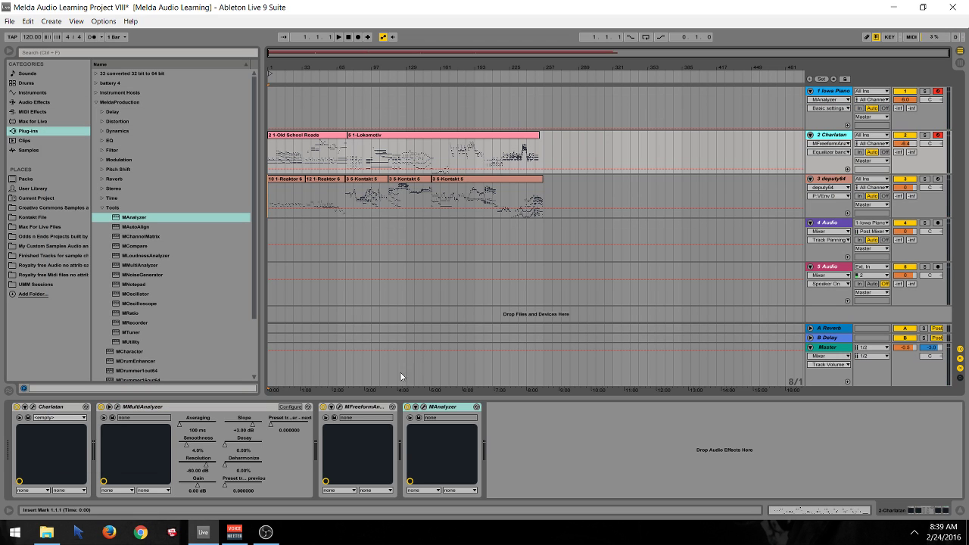
pyautogui.click(339, 408)
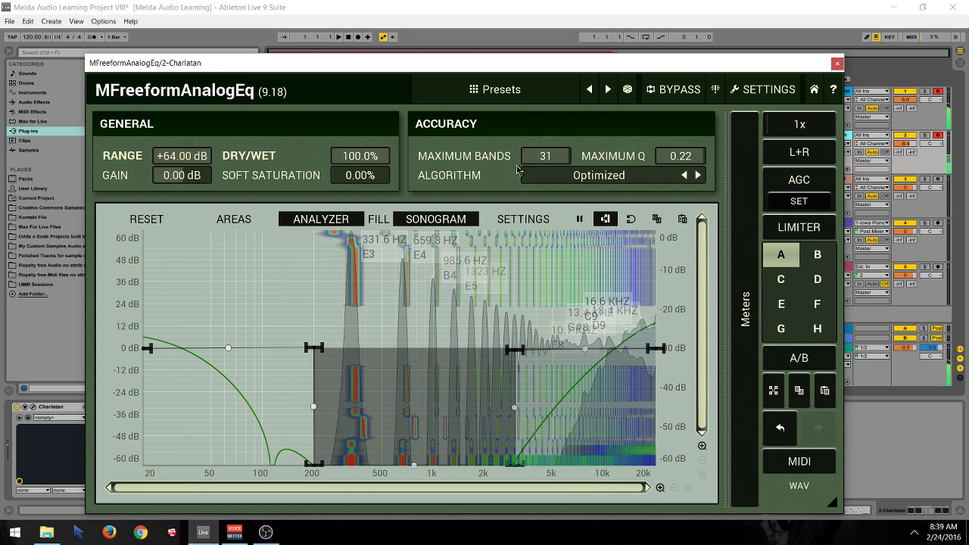
pyautogui.click(838, 64)
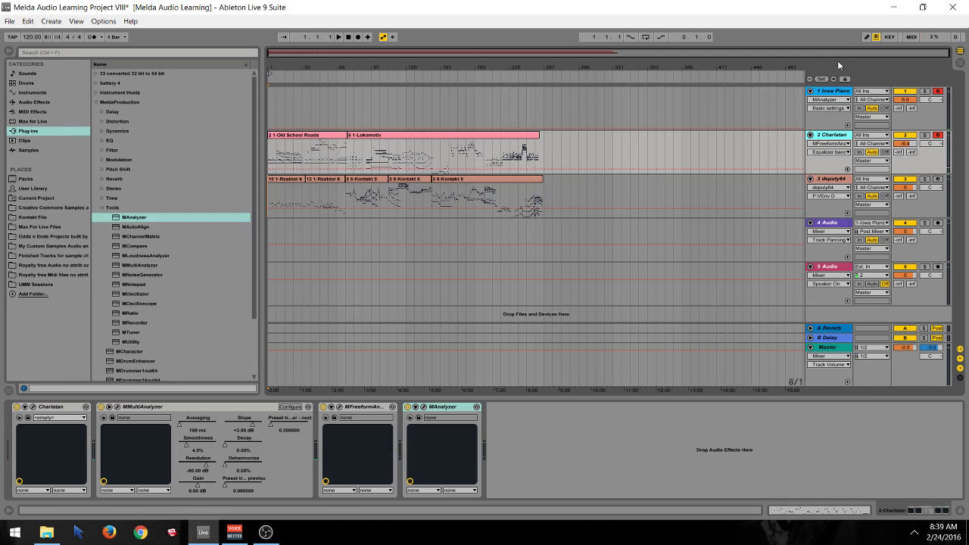
# Duplicate MFreeformAnalogEq on the Charlatan track, and enable the analyzer fill in the copy
pyautogui.rightClick(355, 408)
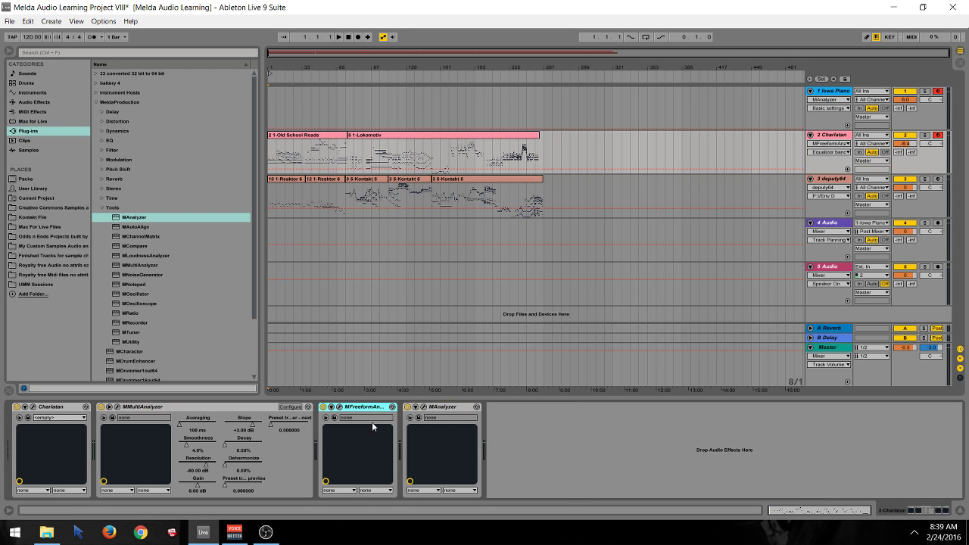
pyautogui.click(424, 408)
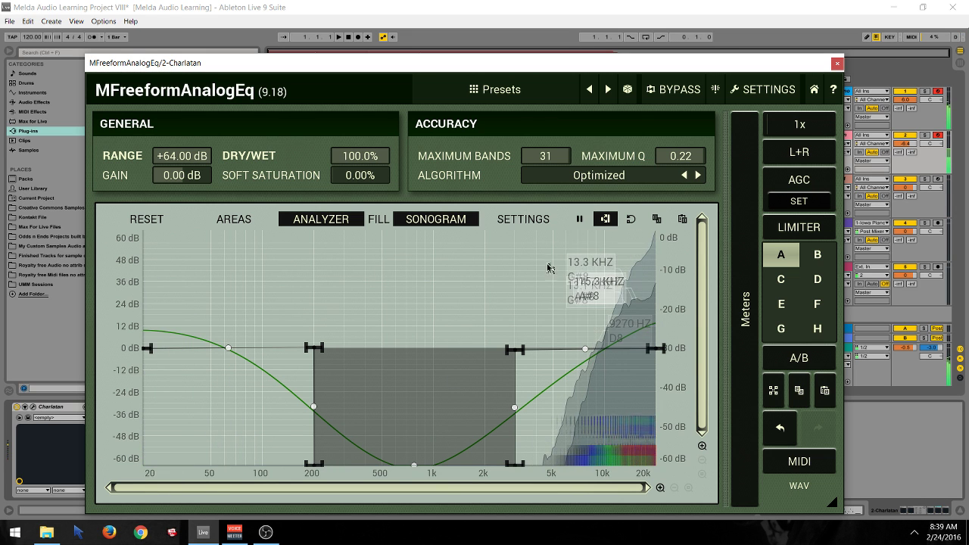
pyautogui.click(377, 219)
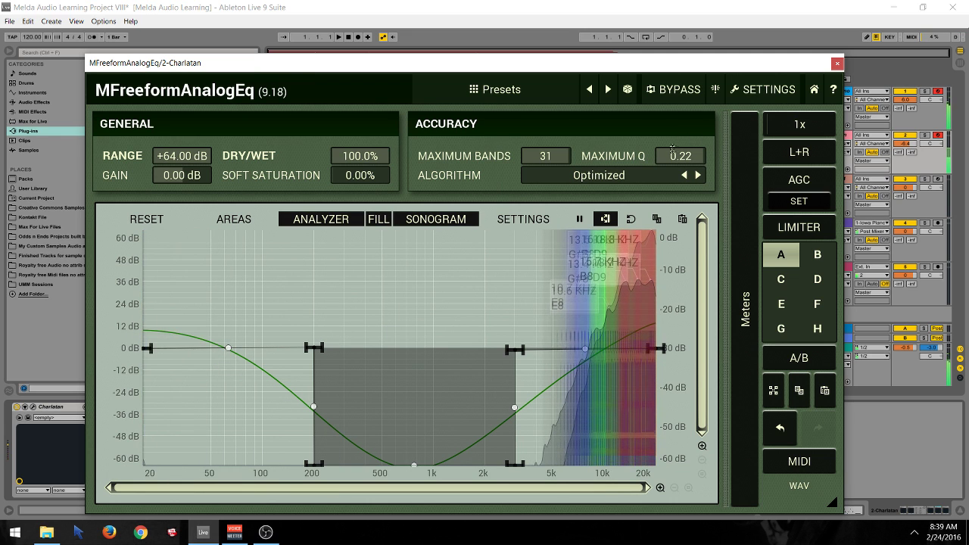
pyautogui.click(837, 63)
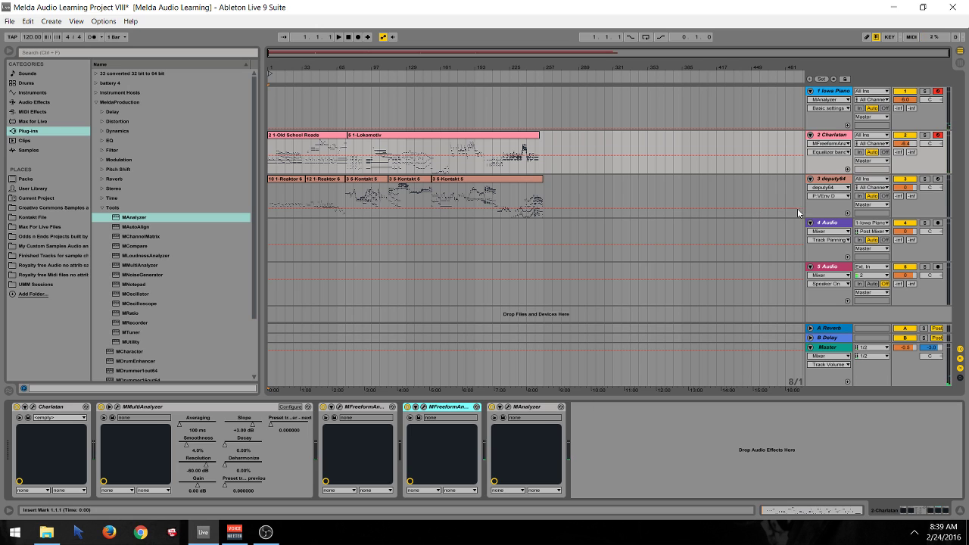
# Reopen the collisions view in the deputy64 track's MMultiAnalyzer
pyautogui.click(833, 180)
pyautogui.click(118, 407)
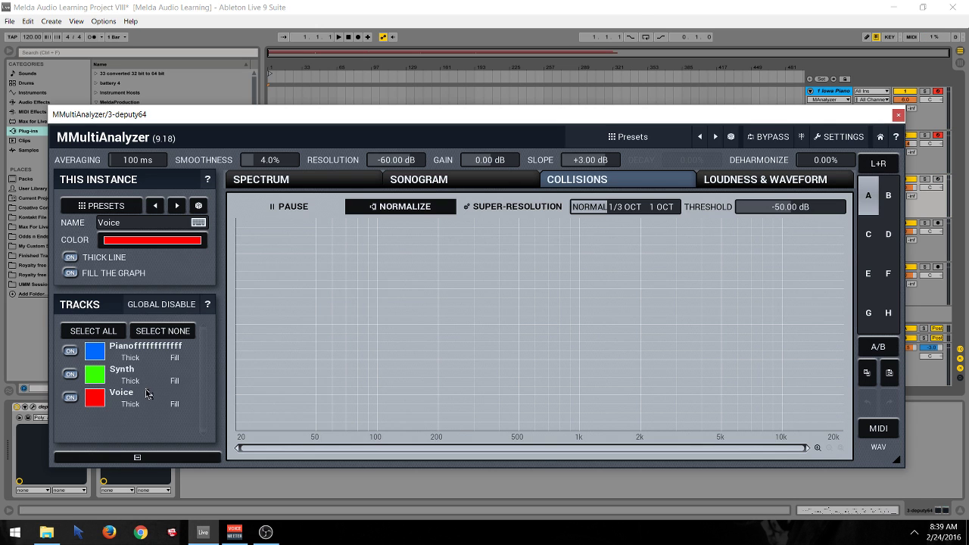
pyautogui.click(550, 82)
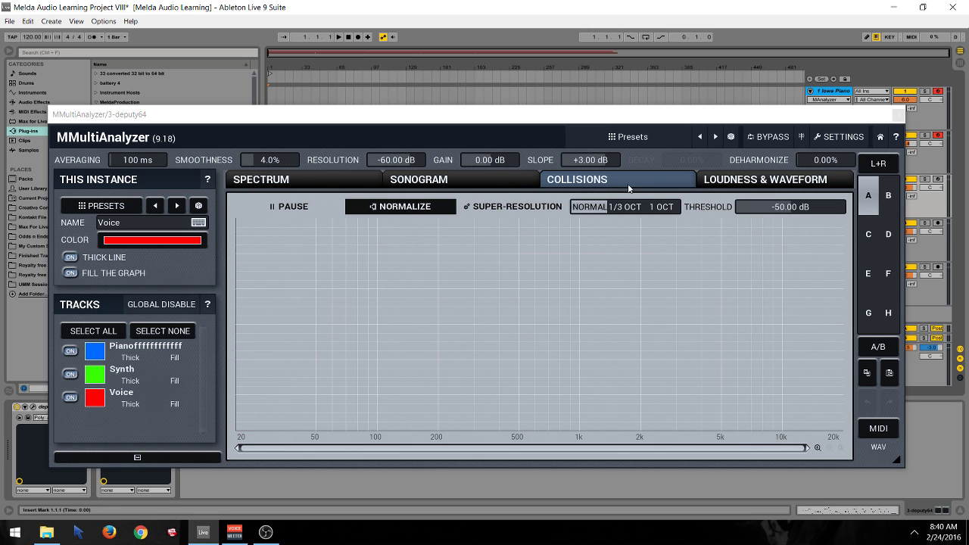
# Read MMultiAnalyzer's built-in help for the tab selector and for the collisions graph
pyautogui.press('F1')
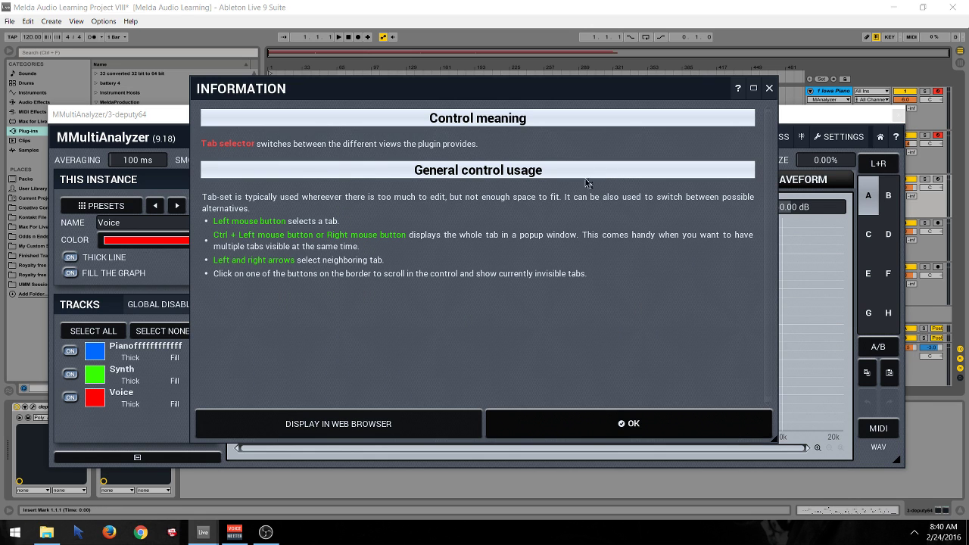
pyautogui.click(552, 417)
pyautogui.press('F1')
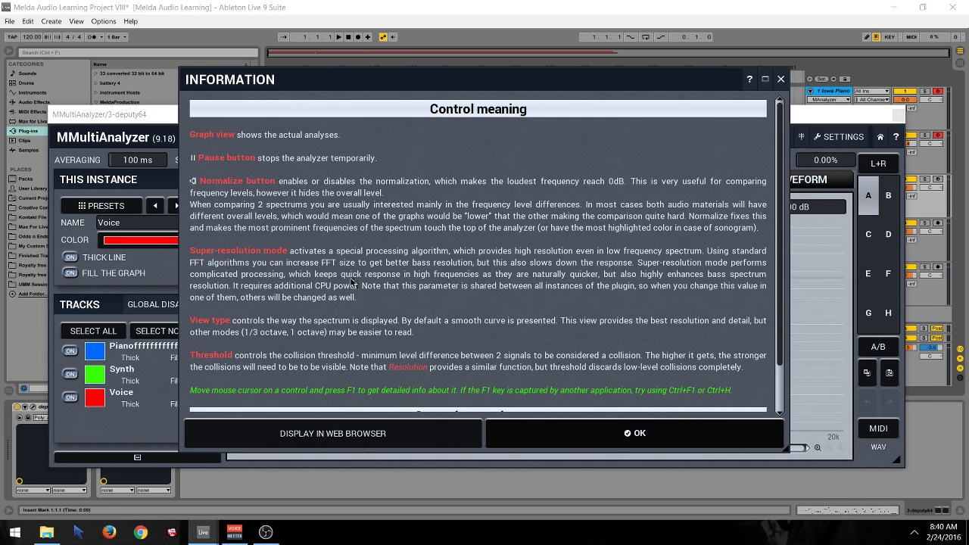
pyautogui.scroll(-2, 742, 241)
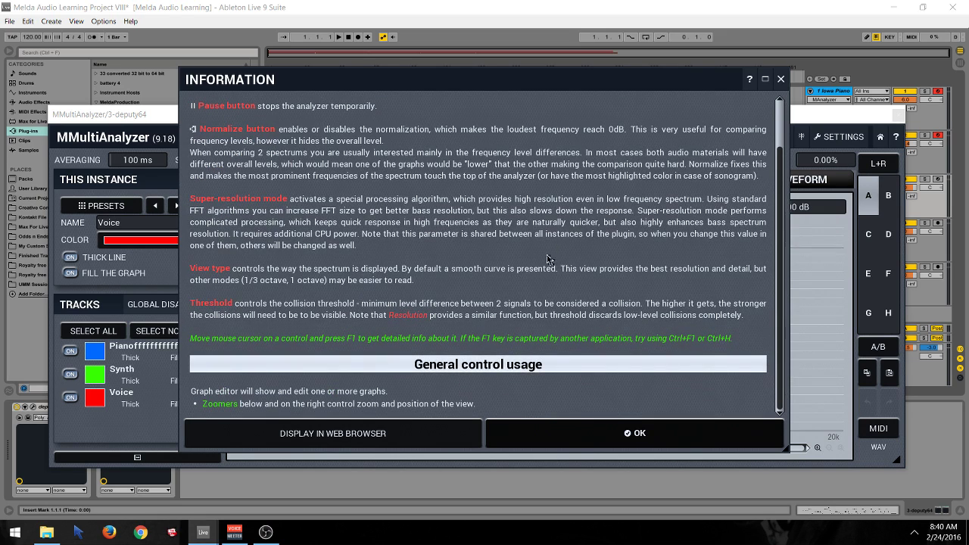
# Finish reading the collisions graph help, and close it along with the deputy64 track's MMultiAnalyzer
pyautogui.scroll(3, 519, 254)
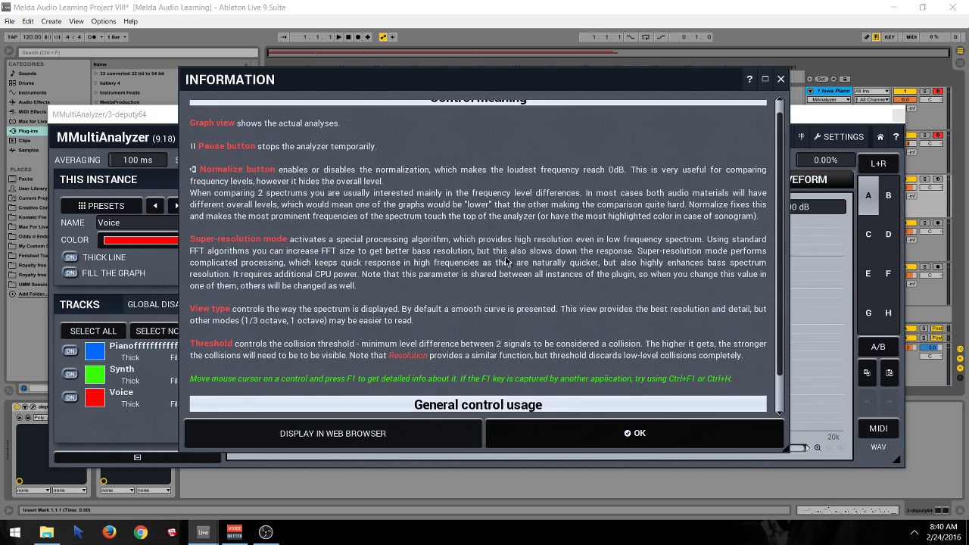
pyautogui.click(602, 424)
pyautogui.moveTo(421, 118); pyautogui.dragTo(611, 117)
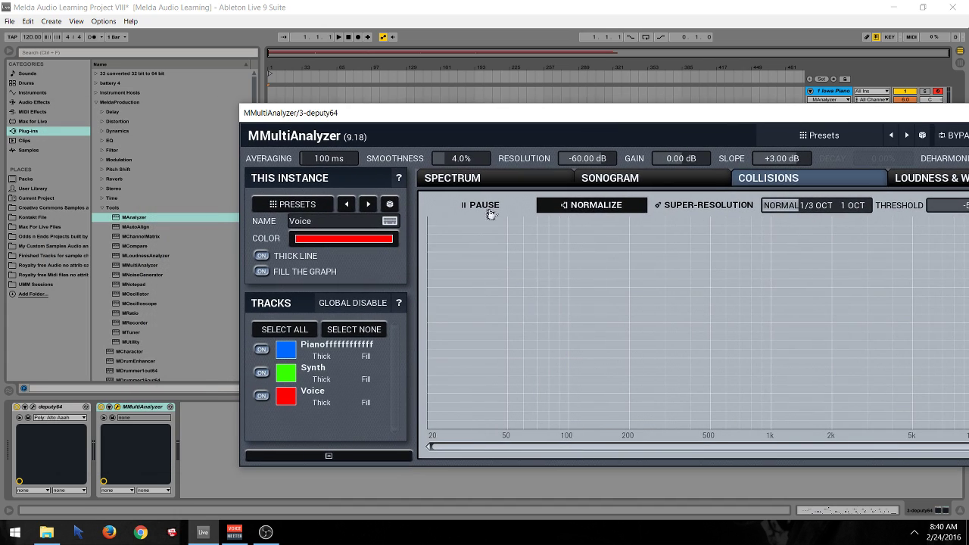
pyautogui.click(57, 410)
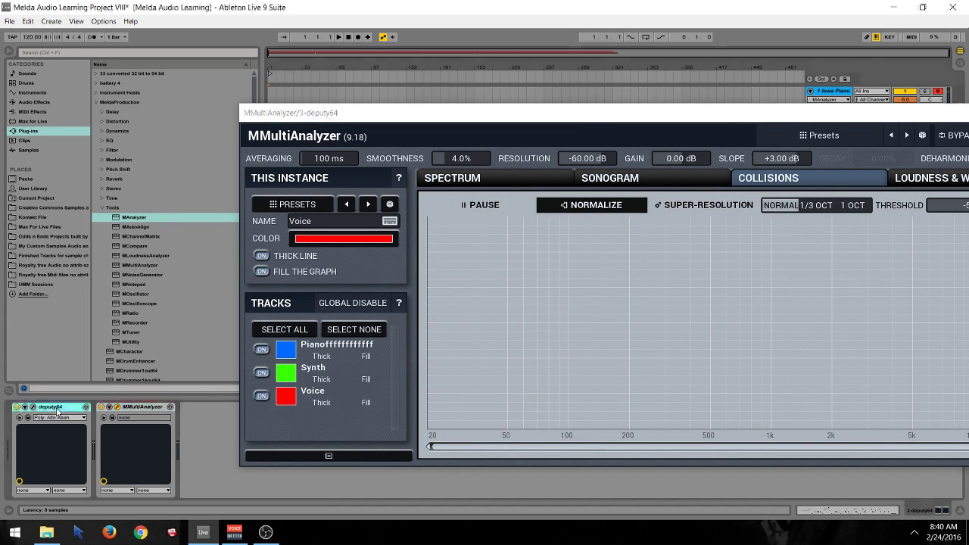
pyautogui.click(143, 407)
pyautogui.moveTo(836, 117); pyautogui.dragTo(693, 116)
pyautogui.click(948, 114)
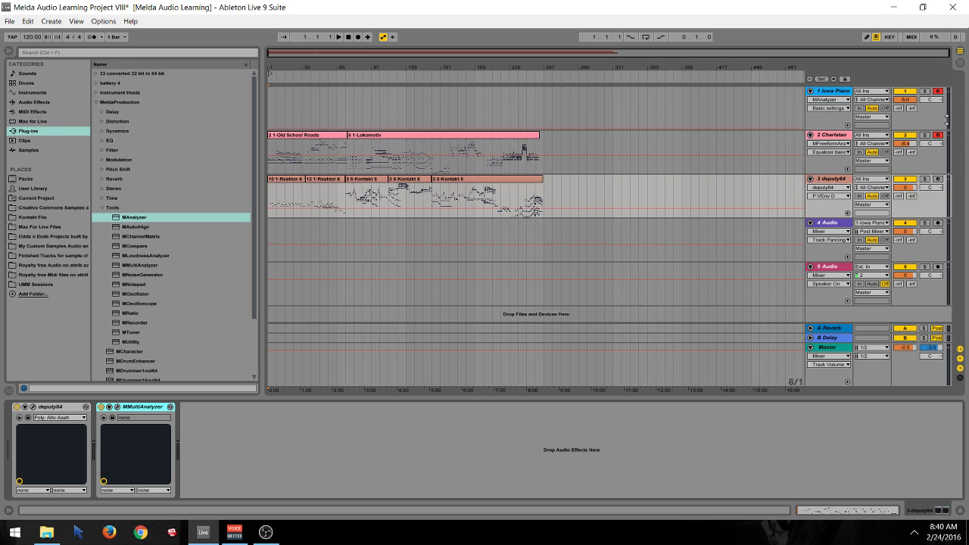
# Move MMultiAnalyzer after both MFreeformAnalogEq devices on the Charlatan track, and check its collisions view
pyautogui.click(827, 141)
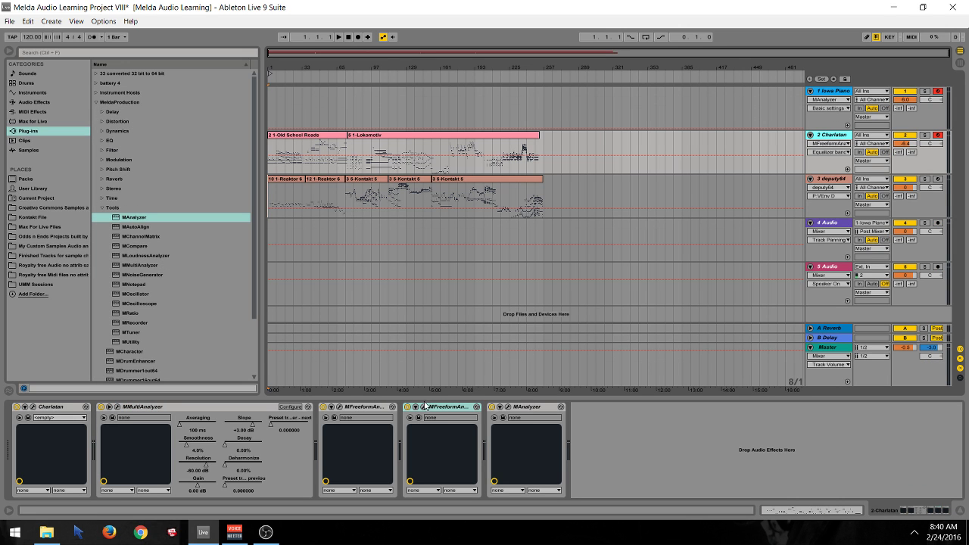
pyautogui.moveTo(200, 405); pyautogui.dragTo(483, 421)
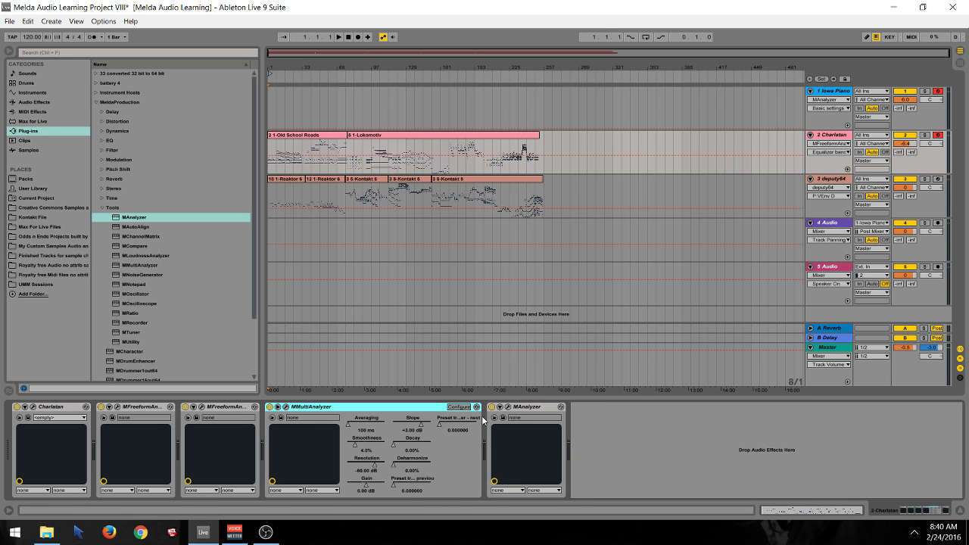
pyautogui.click(286, 408)
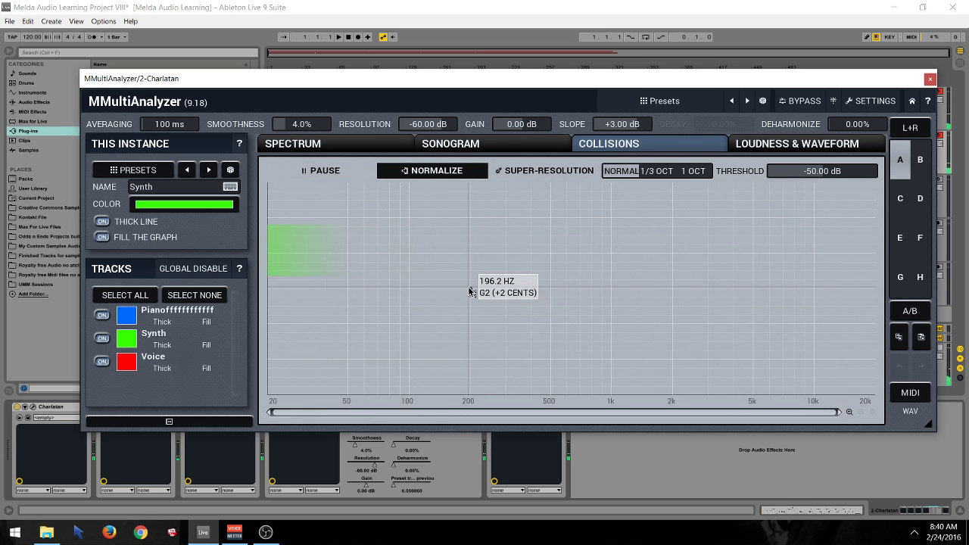
pyautogui.click(930, 79)
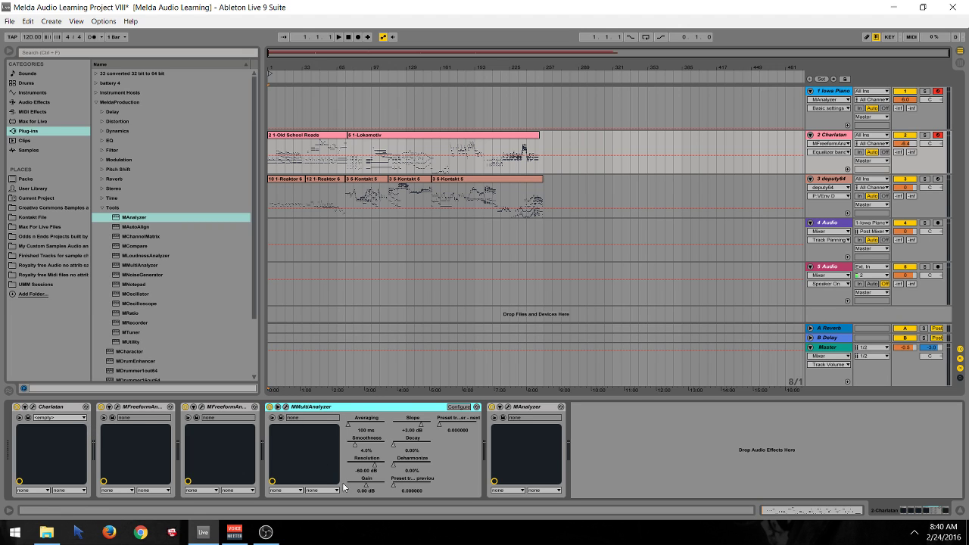
# Delete the second MFreeformAnalogEq from the Charlatan track, and check the collisions in its MMultiAnalyzer
pyautogui.click(216, 422)
pyautogui.press('Delete')
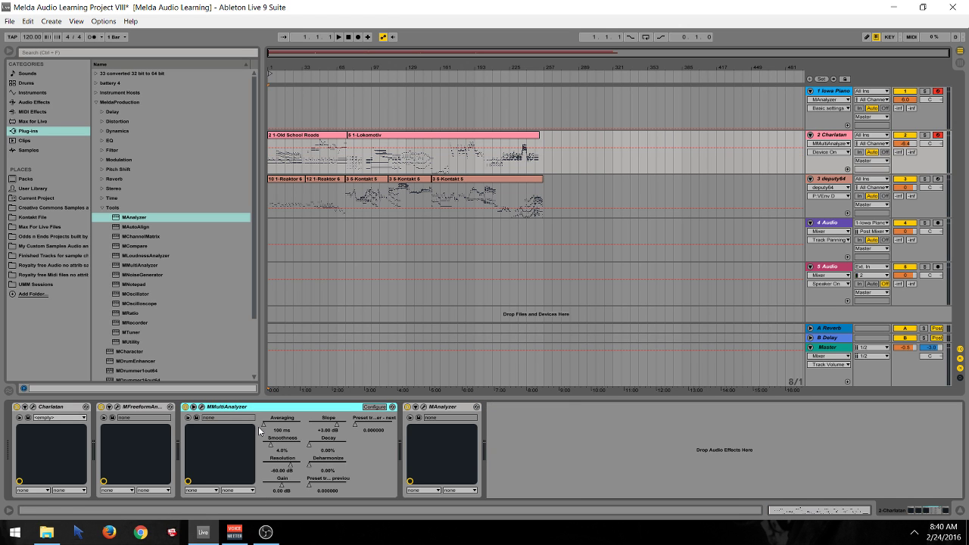
pyautogui.click(201, 407)
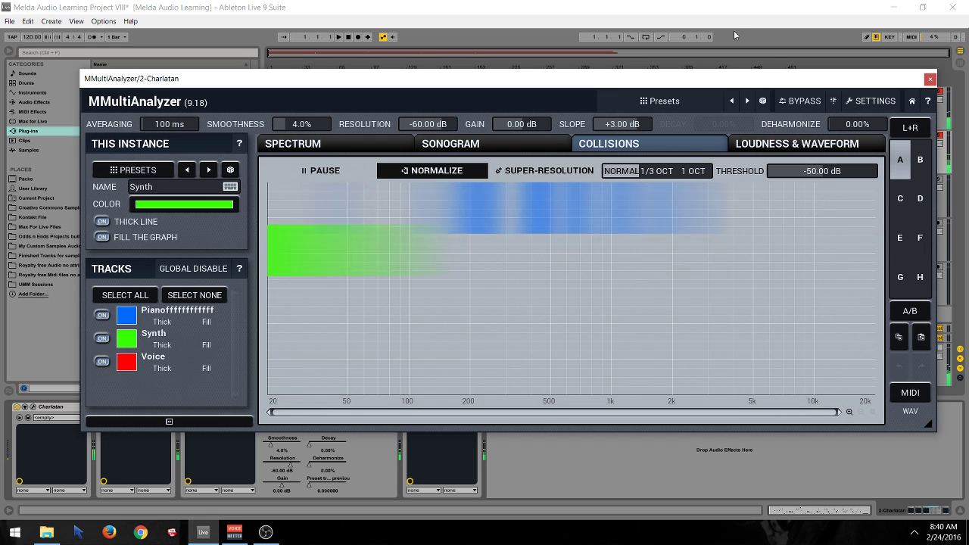
pyautogui.click(931, 79)
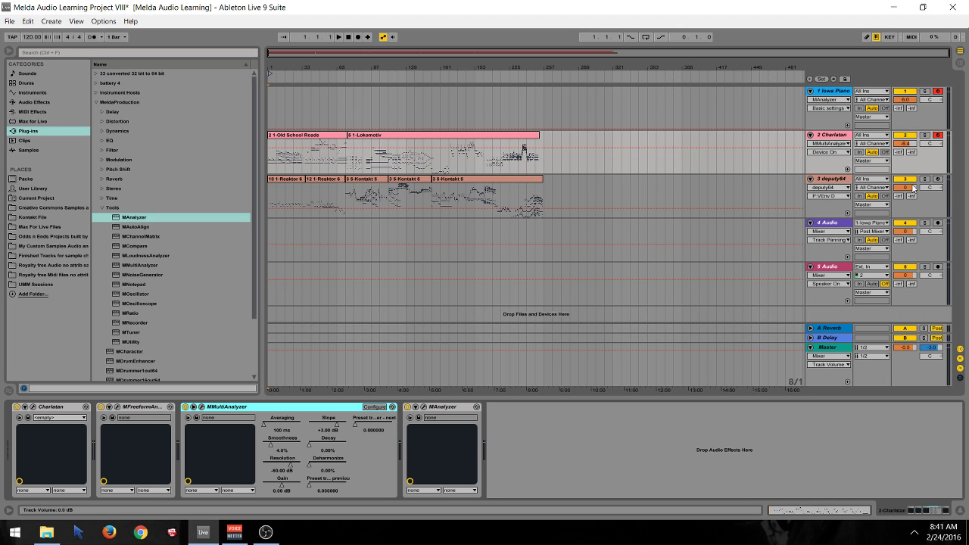
# Arm the deputy64 track alongside the piano and Charlatan, and compare all three in the Iowa Piano track's MMultiAnalyzer collisions view
pyautogui.click(834, 182)
pyautogui.click(833, 133)
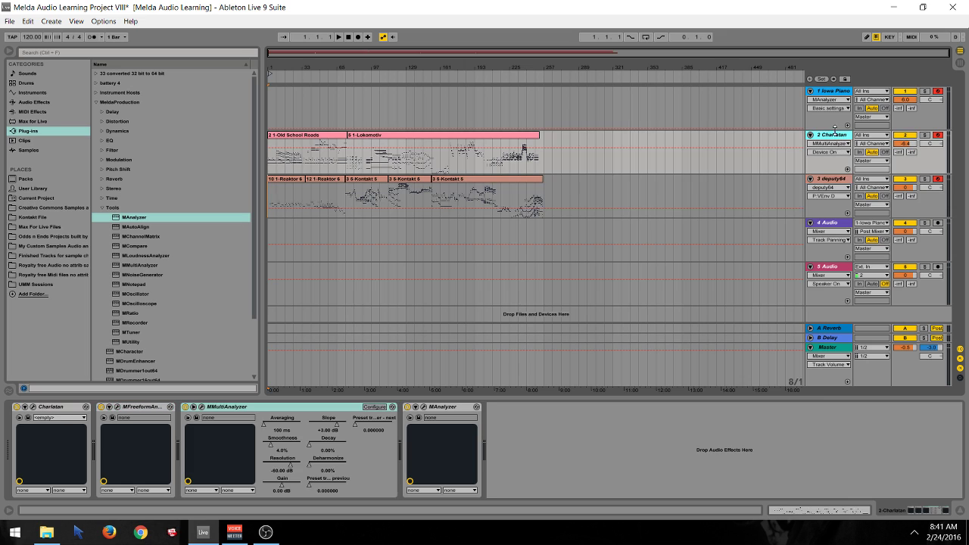
pyautogui.click(835, 92)
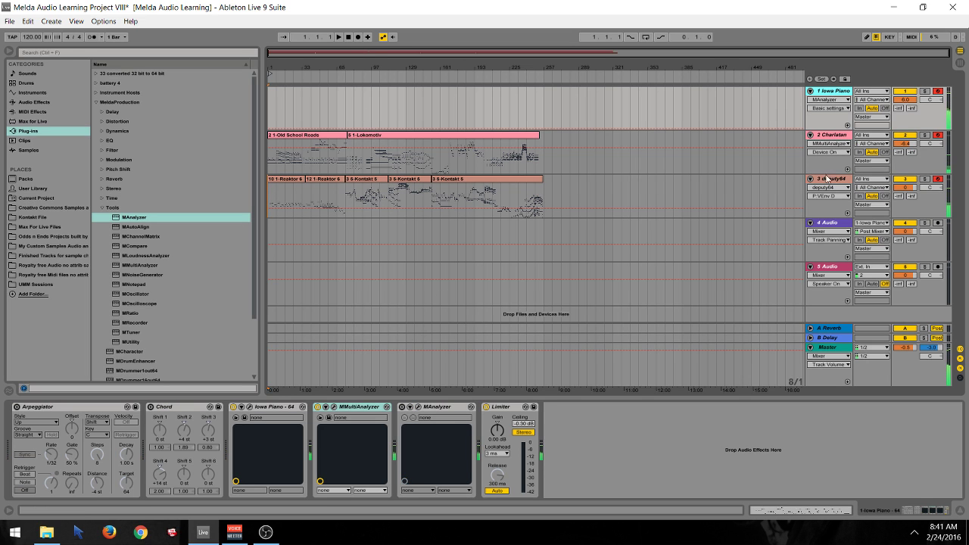
pyautogui.click(334, 408)
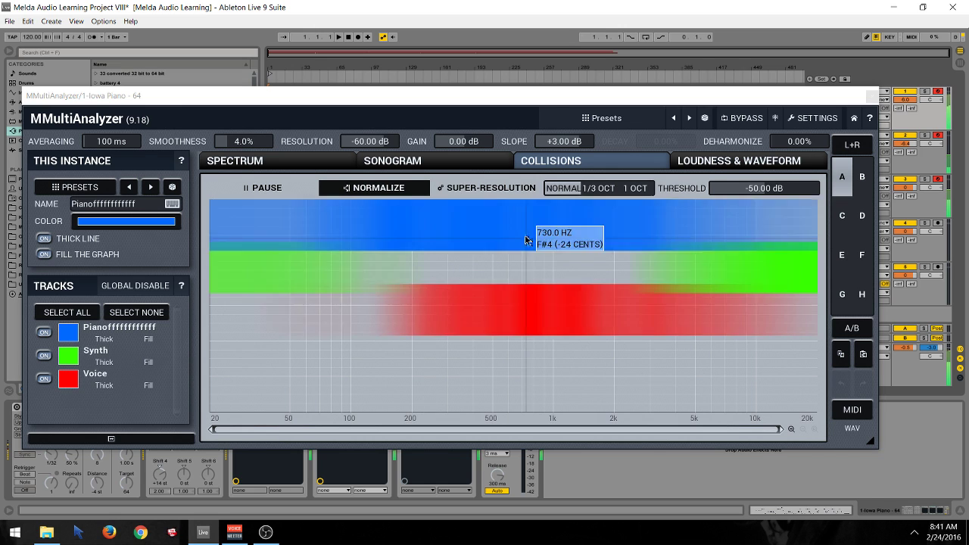
pyautogui.press('space')
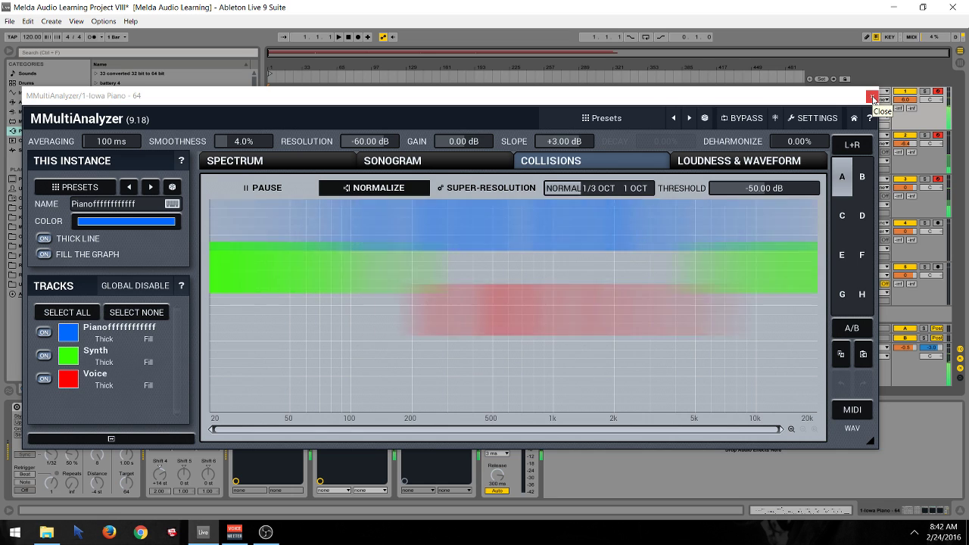
pyautogui.click(872, 96)
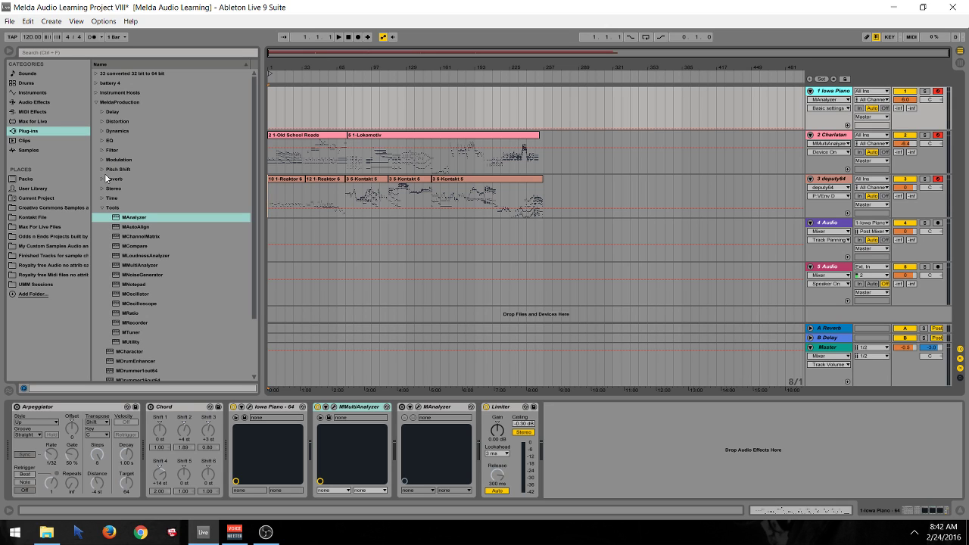
# Insert MFreeformAnalogEq before MMultiAnalyzer on the Iowa Piano track, and set its range to +64 dB
pyautogui.click(100, 141)
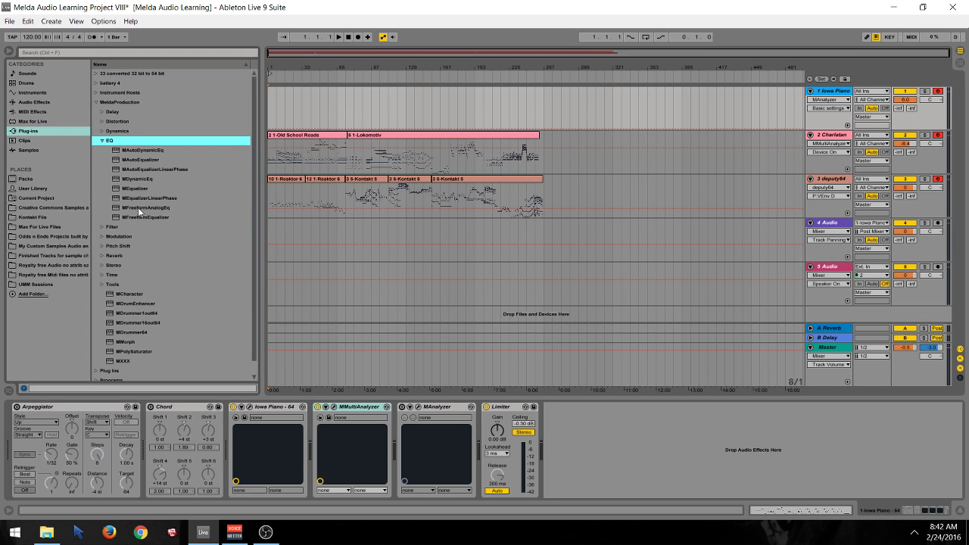
pyautogui.moveTo(140, 212)
pyautogui.mouseDown()
pyautogui.moveTo(285, 360)
pyautogui.moveTo(308, 443)
pyautogui.mouseUp()
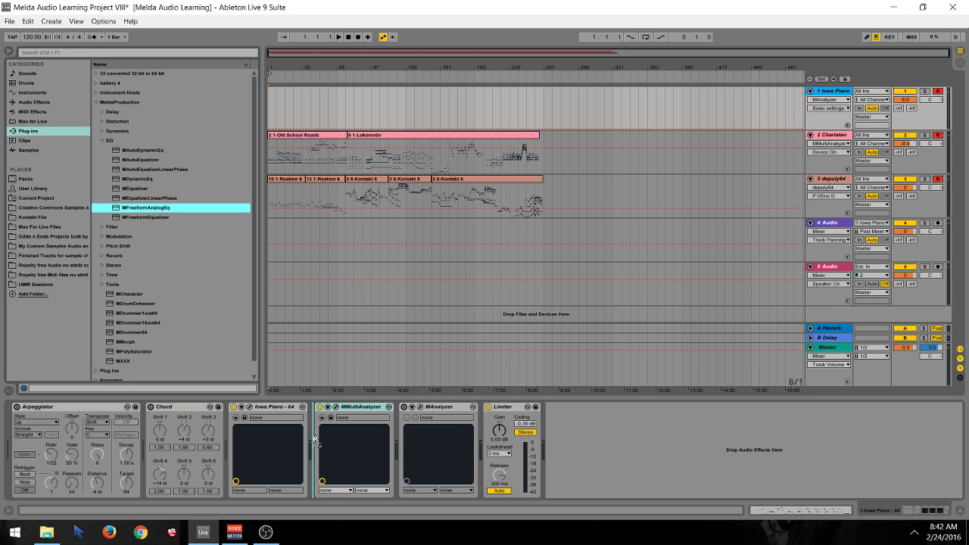
pyautogui.moveTo(313, 437); pyautogui.dragTo(314, 436)
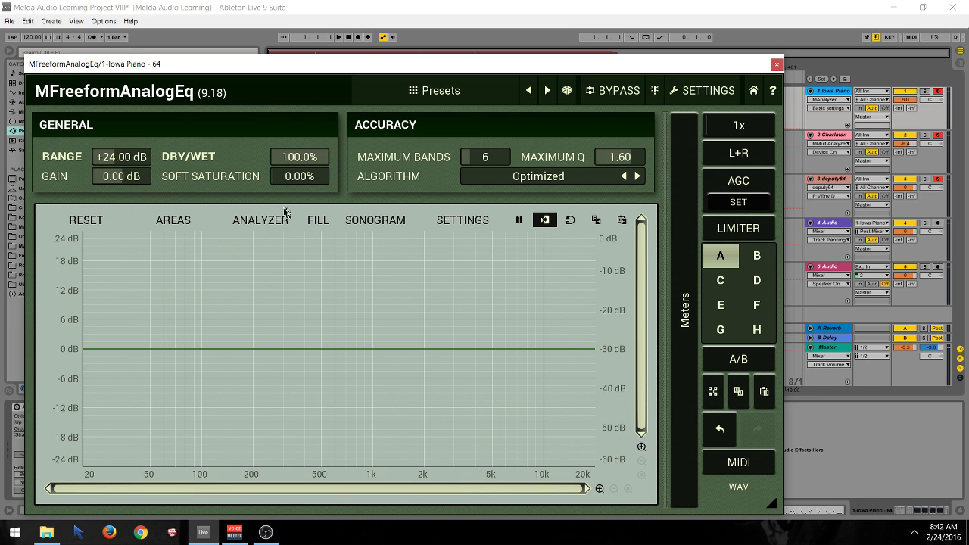
pyautogui.scroll(2, 140, 149)
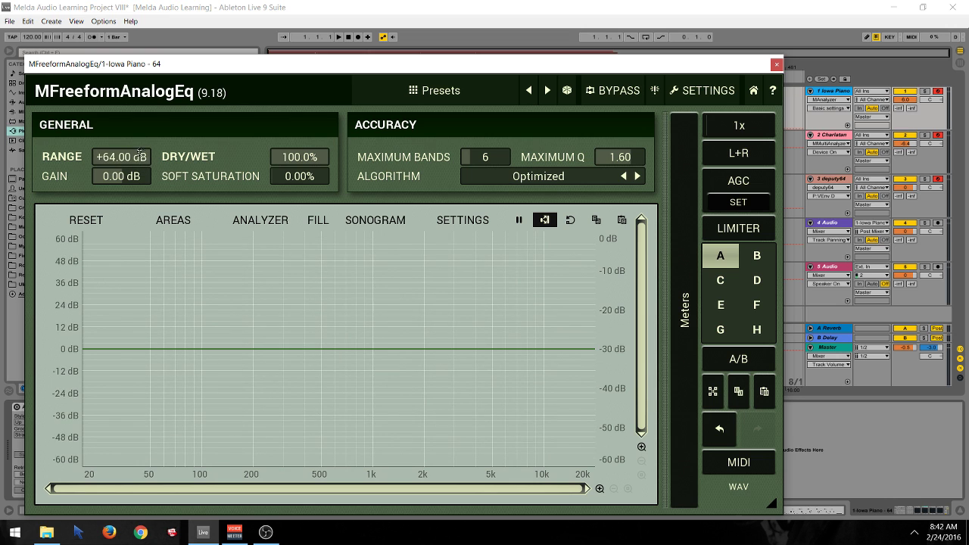
# Turn off drawing mode and enable snap to grid X for all points of the piano's EQ curve
pyautogui.rightClick(348, 301)
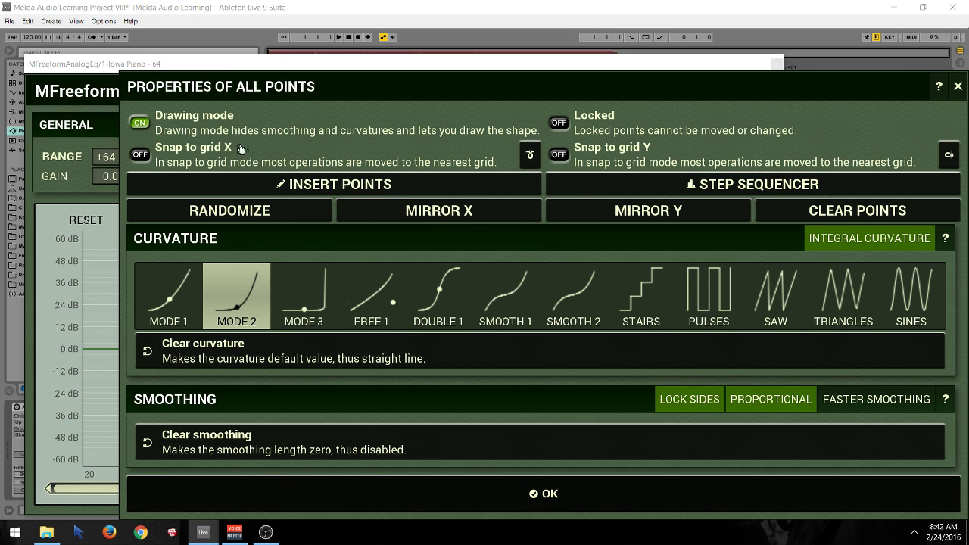
pyautogui.click(154, 156)
pyautogui.click(165, 134)
pyautogui.click(471, 507)
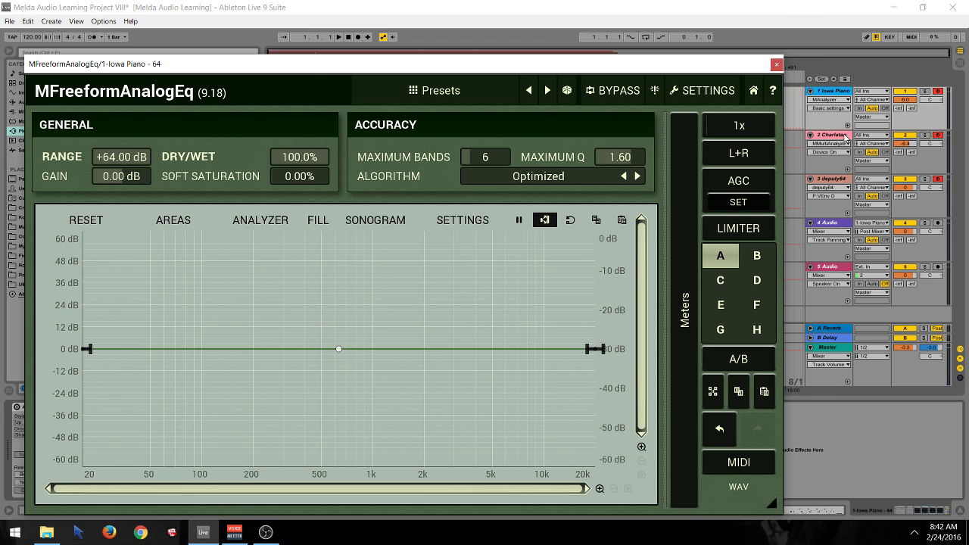
# Check where the piano, synth and voice overlap in the Charlatan track's MMultiAnalyzer collisions view
pyautogui.click(846, 137)
pyautogui.click(203, 408)
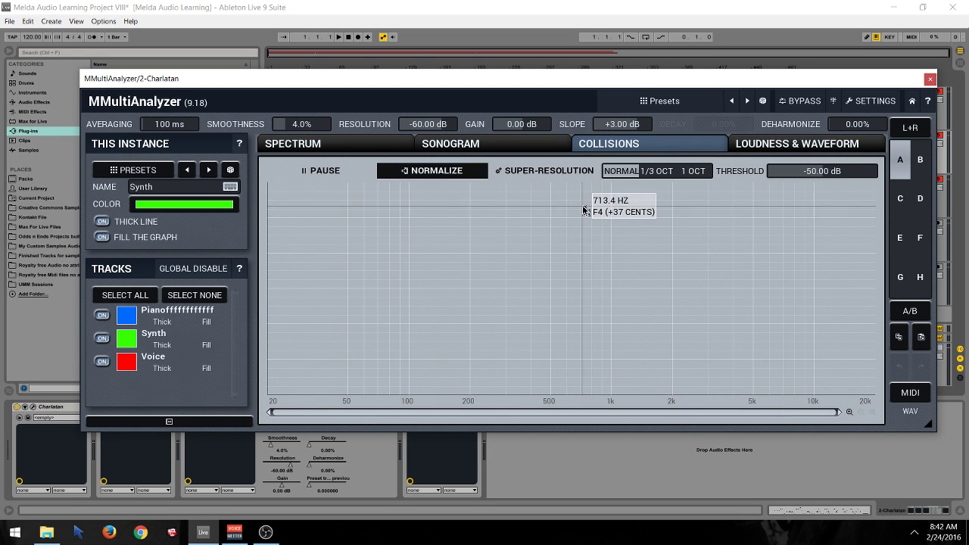
pyautogui.press('space')
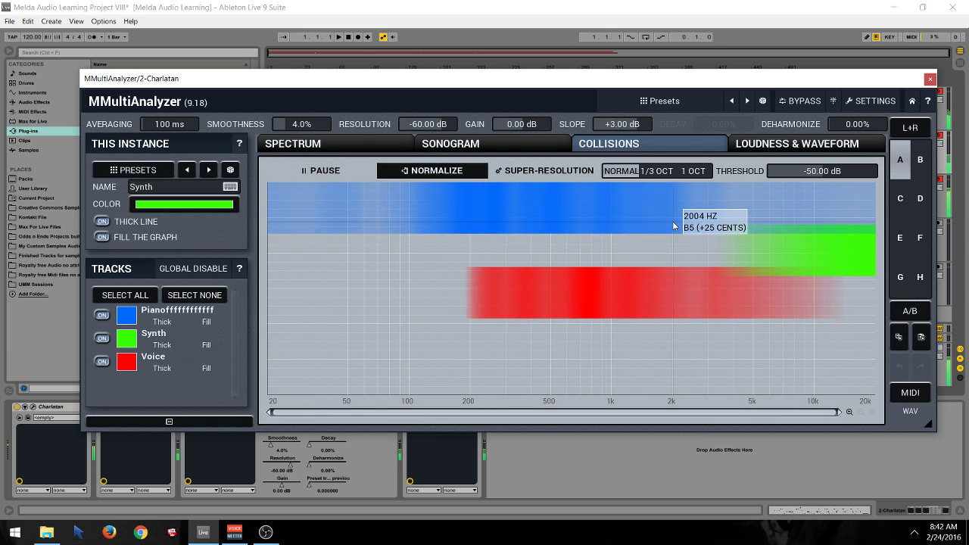
pyautogui.press('space')
pyautogui.click(930, 79)
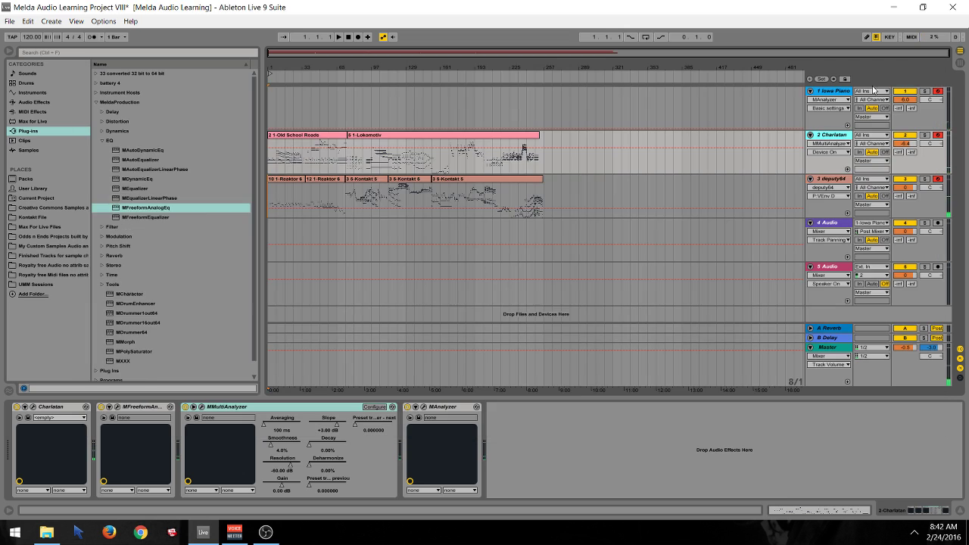
# Shape the Iowa Piano's MFreeformAnalogEq curve into a steep cut from 200 Hz to 2 kHz, down to the graph's lower limit
pyautogui.click(833, 93)
pyautogui.moveTo(316, 72); pyautogui.dragTo(359, 56)
pyautogui.moveTo(297, 334); pyautogui.dragTo(295, 335)
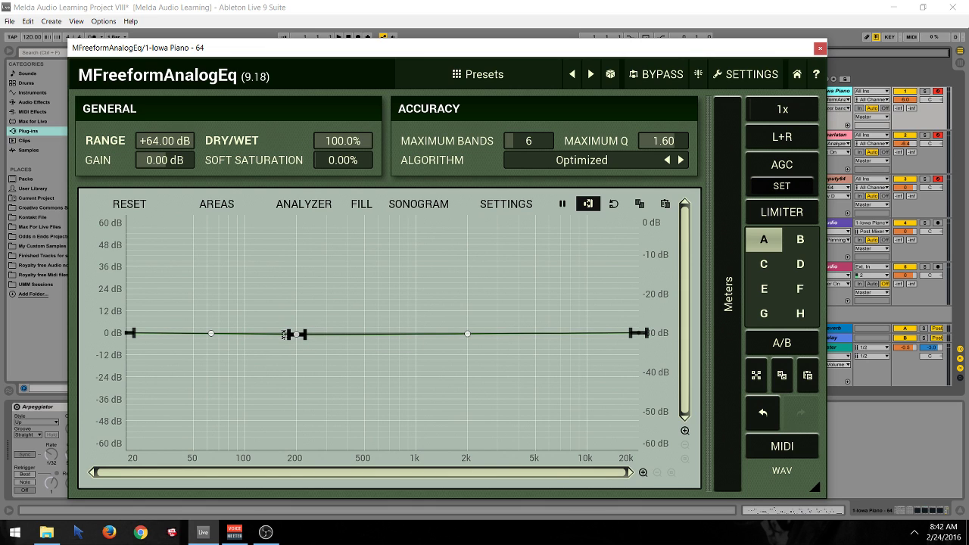
pyautogui.click(468, 335)
pyautogui.moveTo(470, 338); pyautogui.dragTo(469, 468)
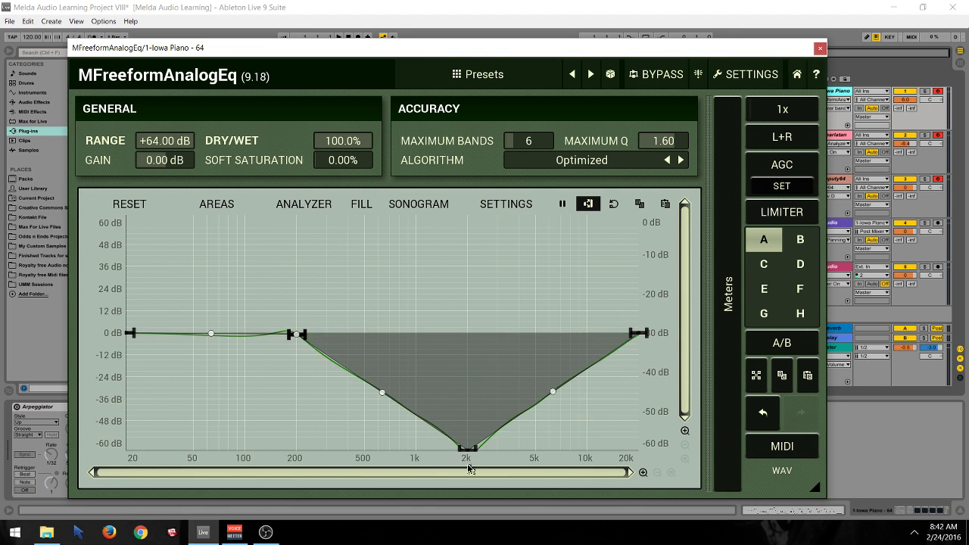
pyautogui.click(471, 340)
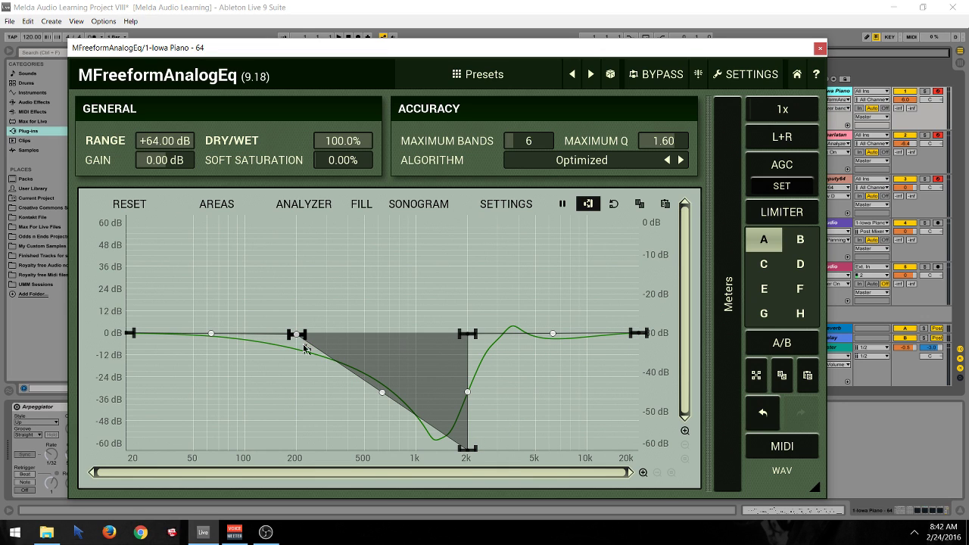
pyautogui.moveTo(296, 337); pyautogui.dragTo(295, 454)
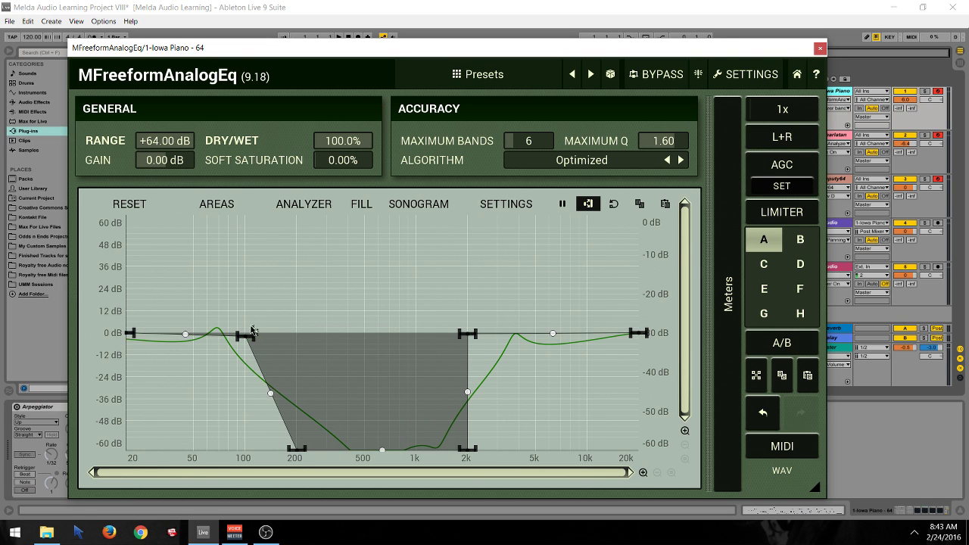
pyautogui.moveTo(251, 334); pyautogui.dragTo(295, 333)
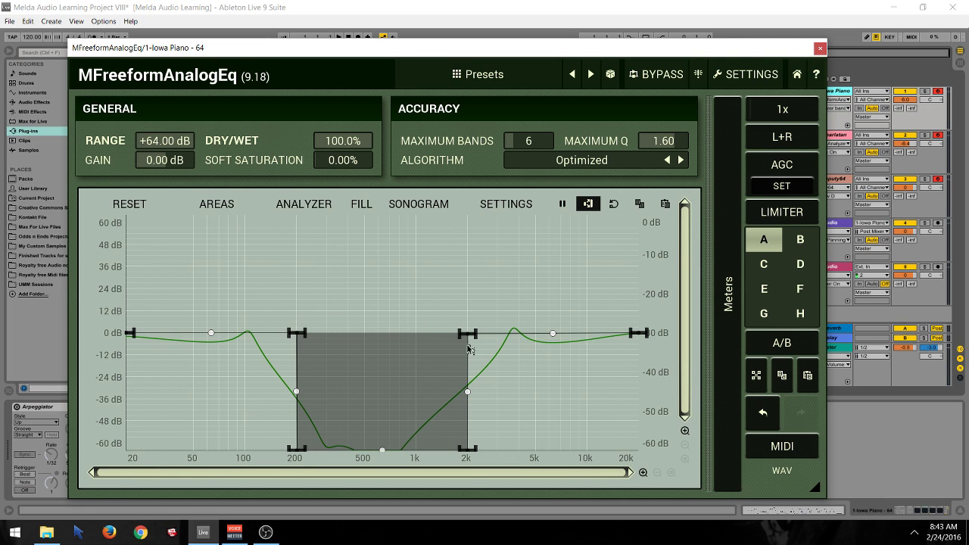
# Raise the piano EQ's accuracy to 28 maximum bands and a maximum Q of 3.26
pyautogui.moveTo(540, 143); pyautogui.dragTo(582, 121)
pyautogui.moveTo(664, 152); pyautogui.dragTo(665, 175)
pyautogui.moveTo(664, 140); pyautogui.dragTo(664, 113)
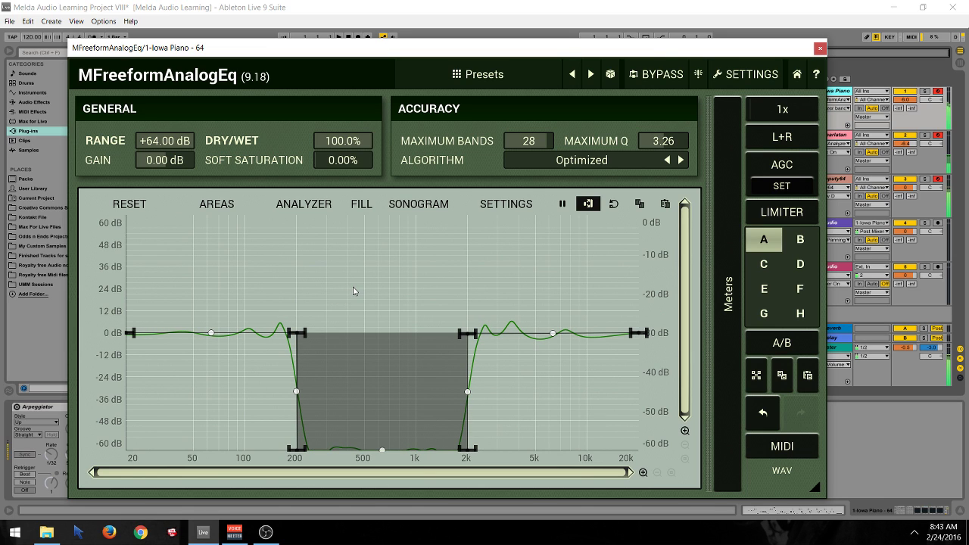
# Set the piano EQ's oversampling to 2x, enable its sonogram, and close the plugin window
pyautogui.click(791, 117)
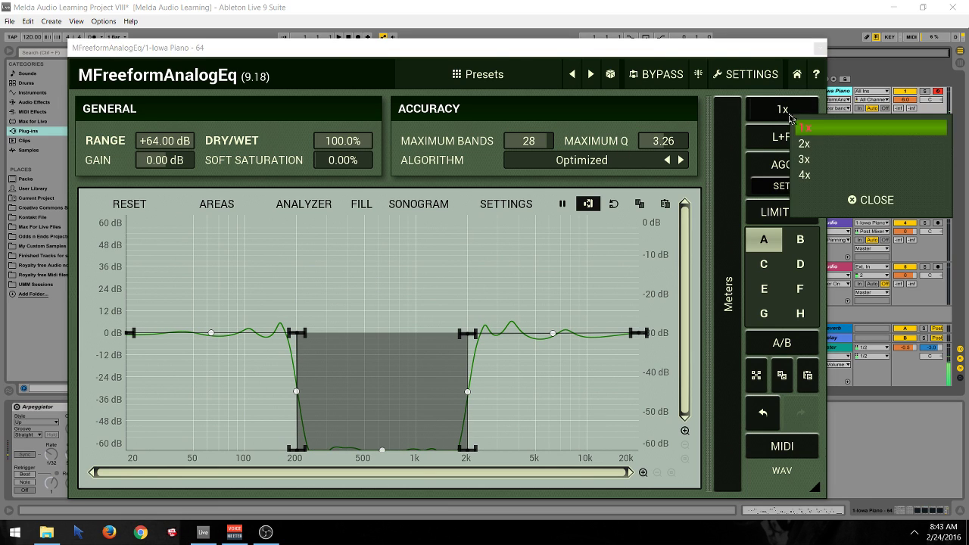
pyautogui.click(797, 135)
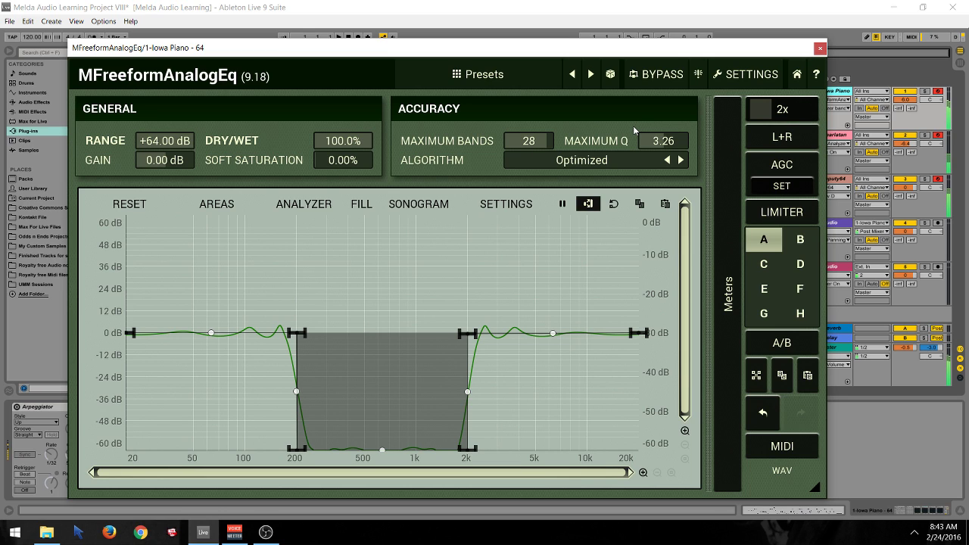
pyautogui.click(418, 204)
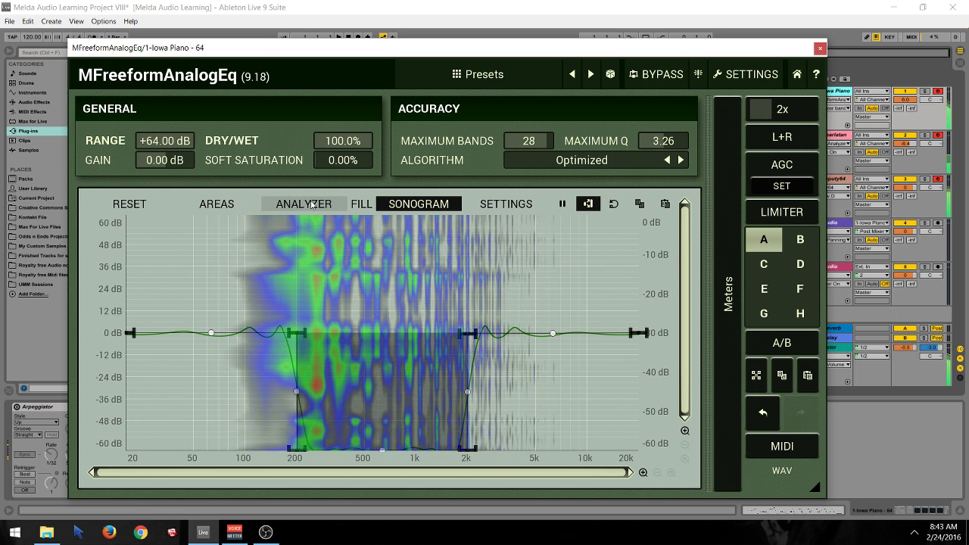
pyautogui.click(820, 48)
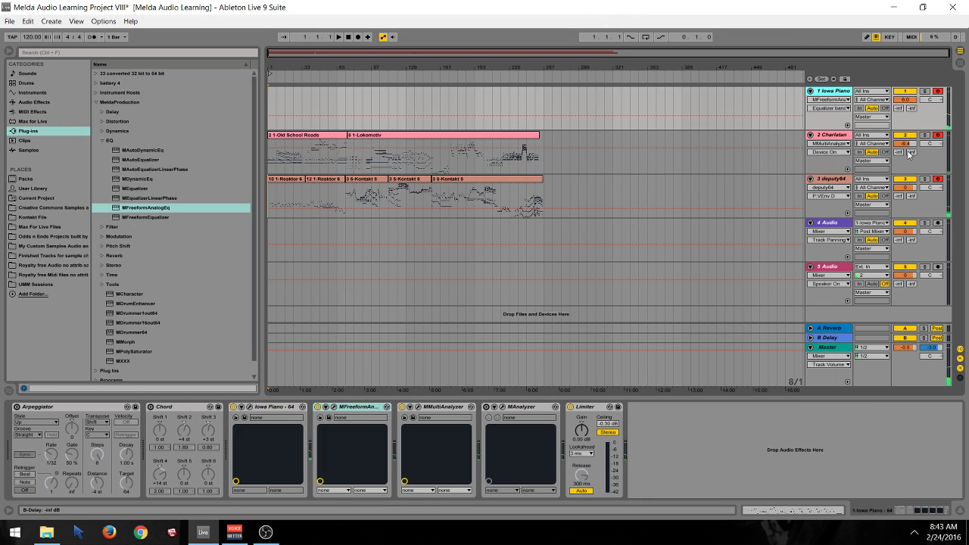
# Check the piano, synth and voice collisions in the deputy64 track's MMultiAnalyzer, shifting the computer keyboard one octave down and two up
pyautogui.click(836, 141)
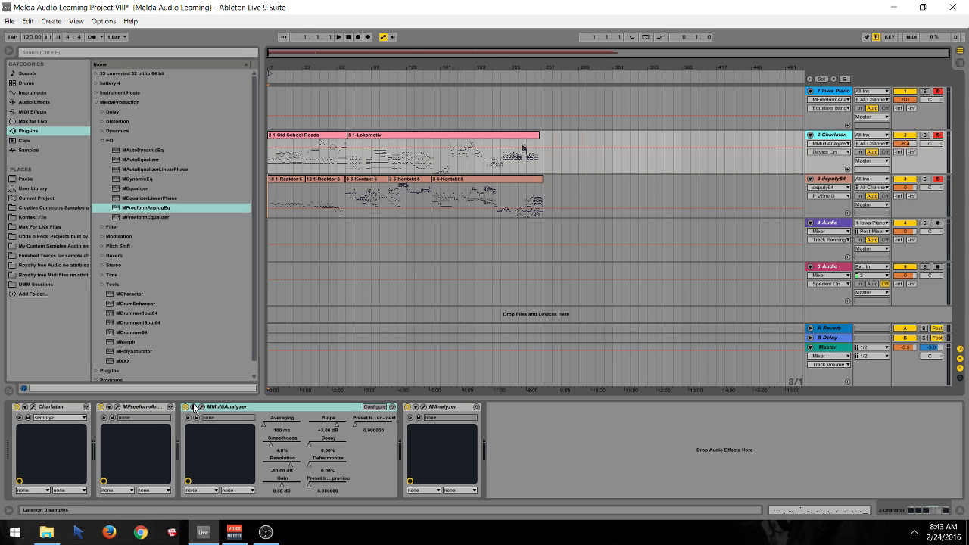
pyautogui.click(833, 179)
pyautogui.click(117, 407)
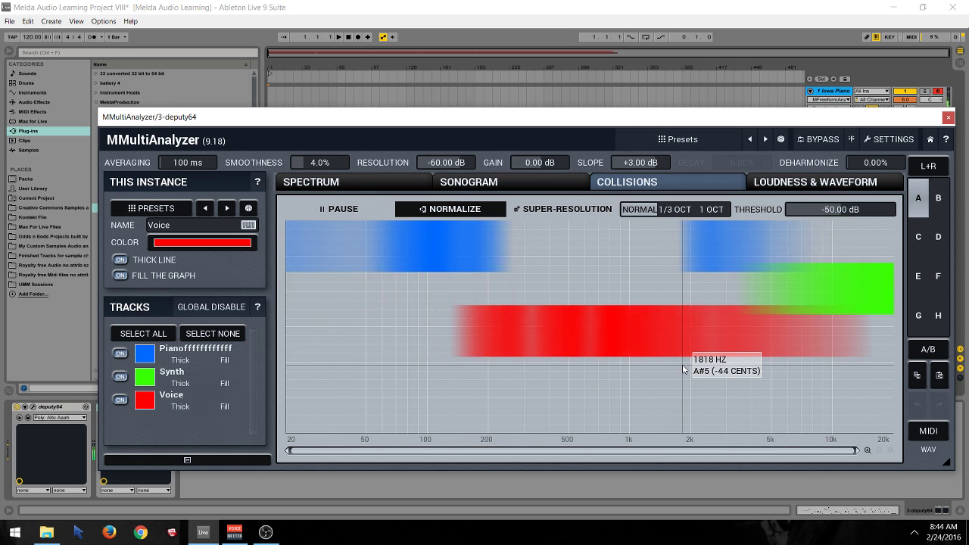
pyautogui.press('z')
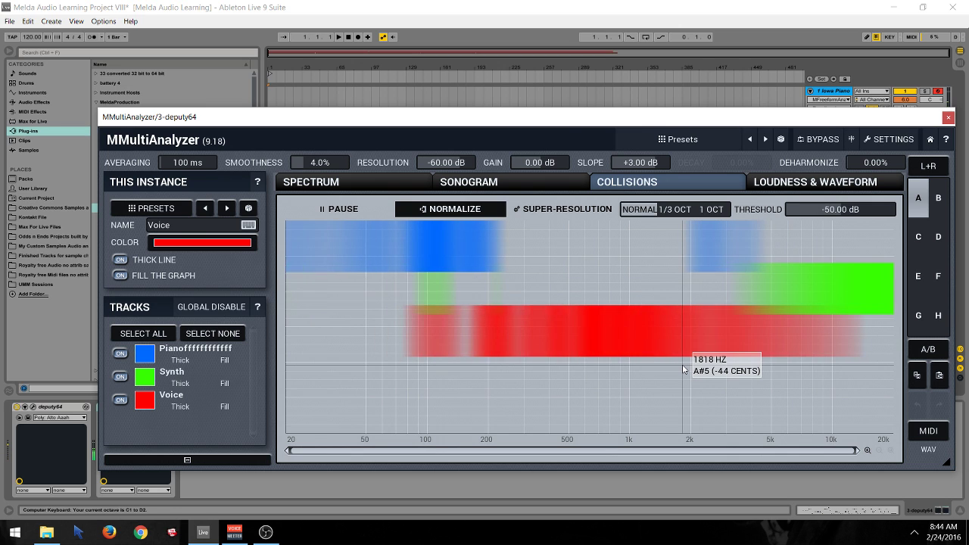
pyautogui.press('x')
pyautogui.press('x')
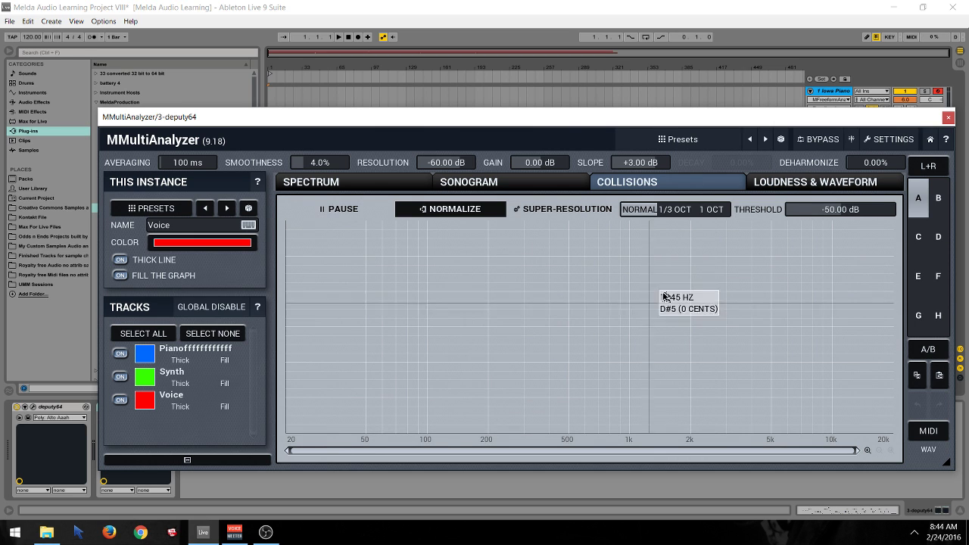
pyautogui.click(949, 118)
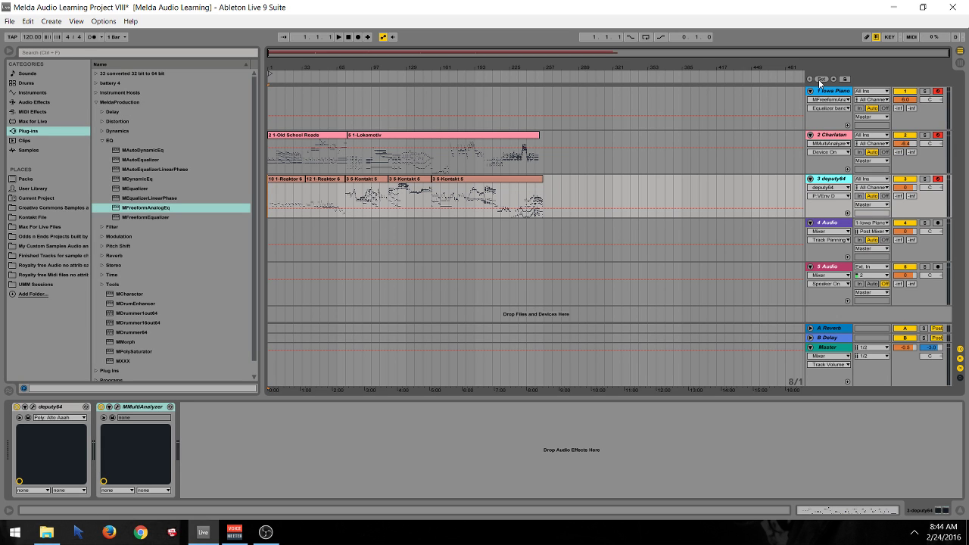
# Set Deharmonize to 100% in the deputy64 track's MMultiAnalyzer, view the tracks in the sonogram, and close the plugin window
pyautogui.click(117, 407)
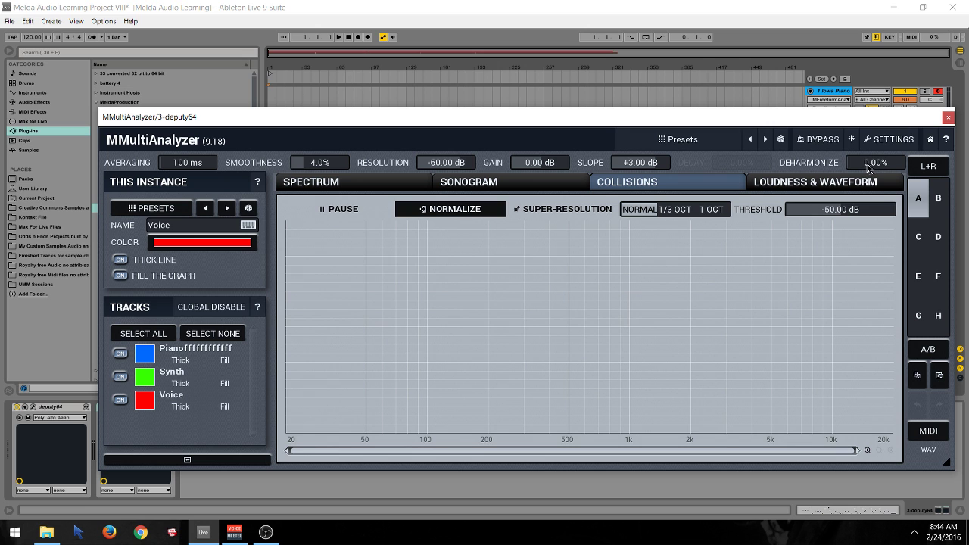
pyautogui.moveTo(870, 168); pyautogui.dragTo(865, 168)
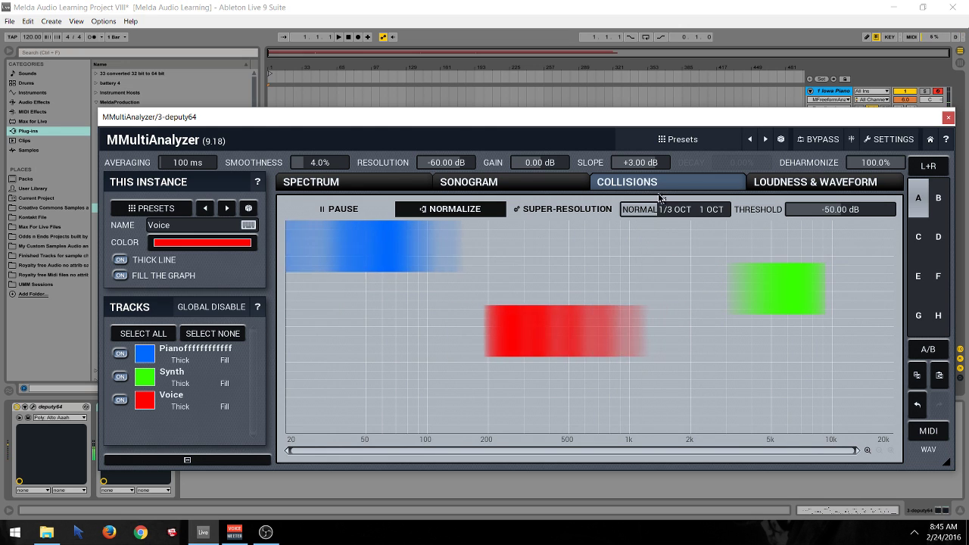
pyautogui.click(495, 185)
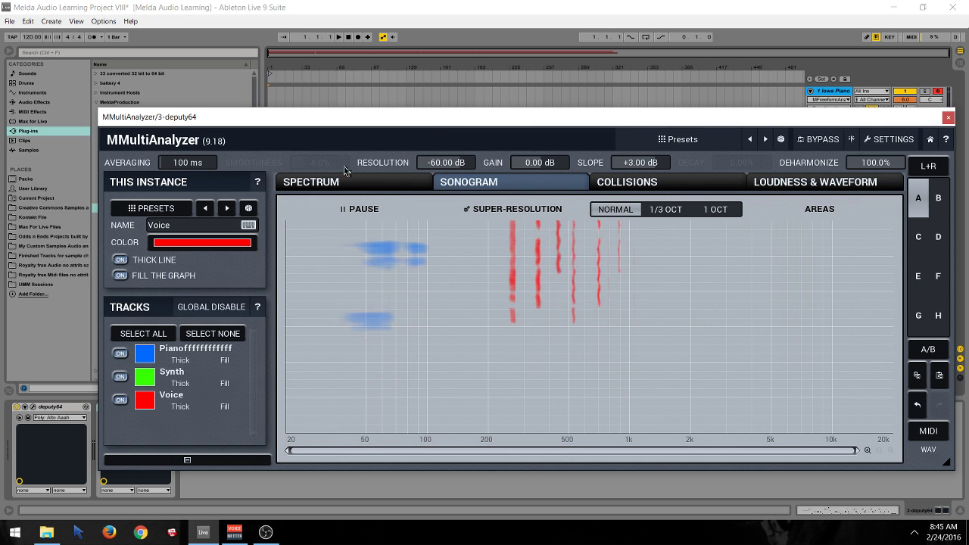
pyautogui.click(948, 119)
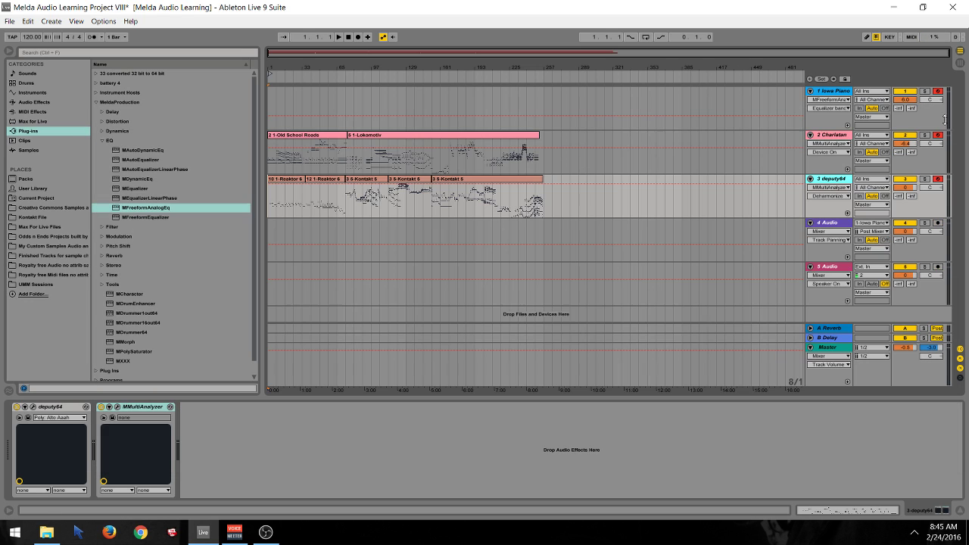